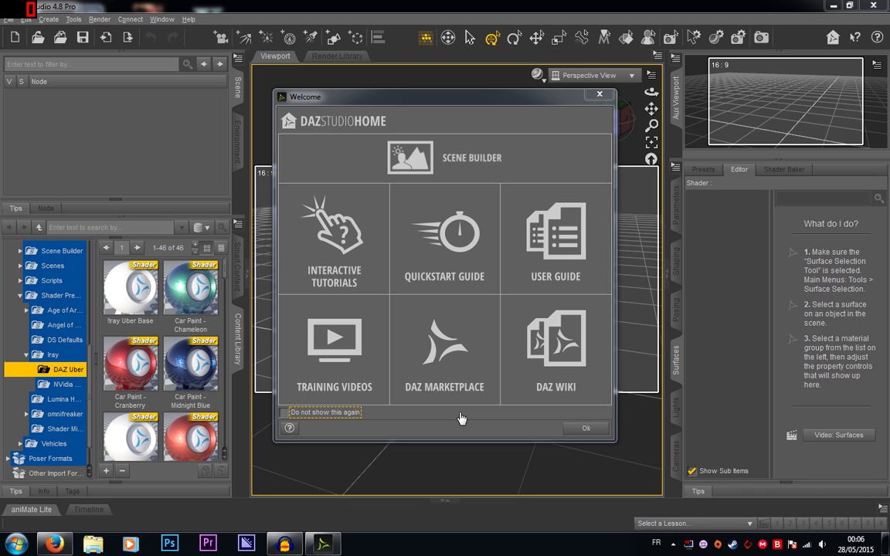
# Step: Close the welcome window, switch to Firefox and enlarge the "Dragonesia" Iray render from the DAZ 3D gallery
pyautogui.click(599, 94)
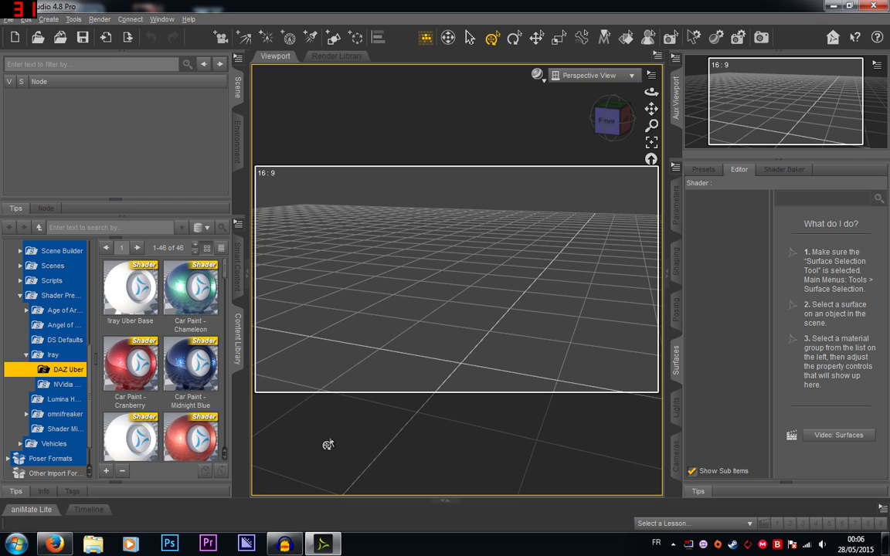
pyautogui.click(56, 544)
pyautogui.click(203, 9)
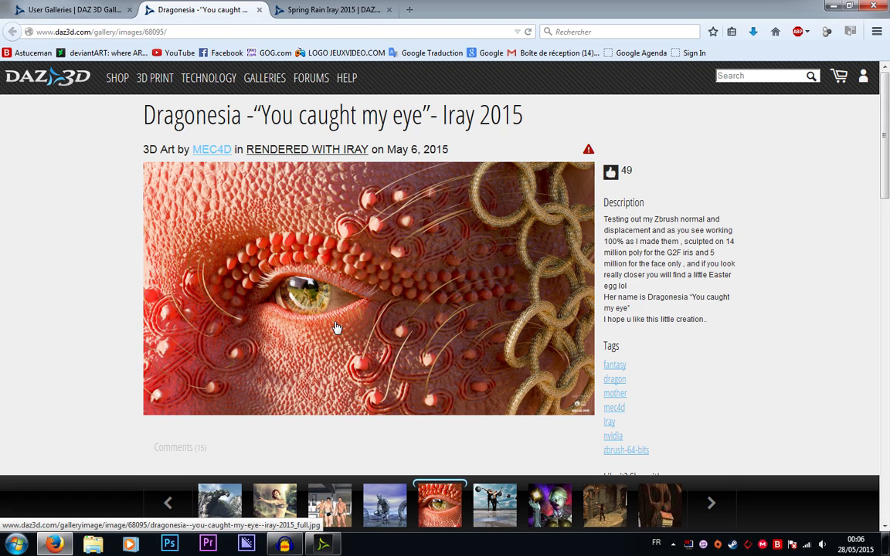
pyautogui.click(305, 288)
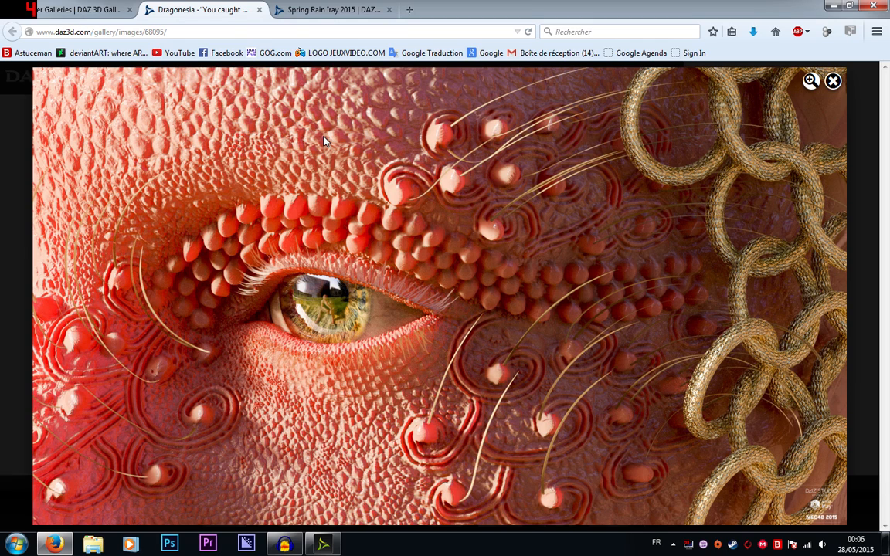
# Step: Examine the "Spring Rain Iray 2015" gallery render enlarged and at full resolution, and return to DAZ Studio
pyautogui.click(317, 9)
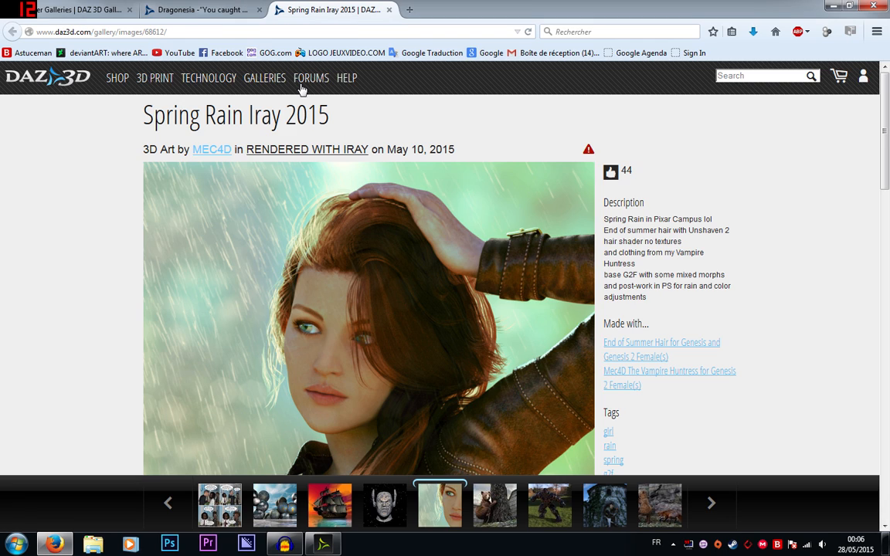
pyautogui.click(331, 220)
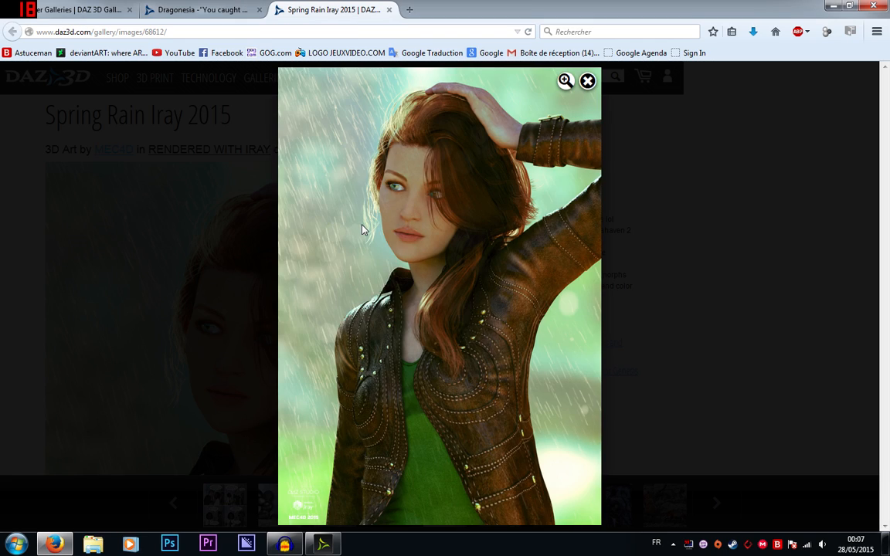
pyautogui.click(565, 80)
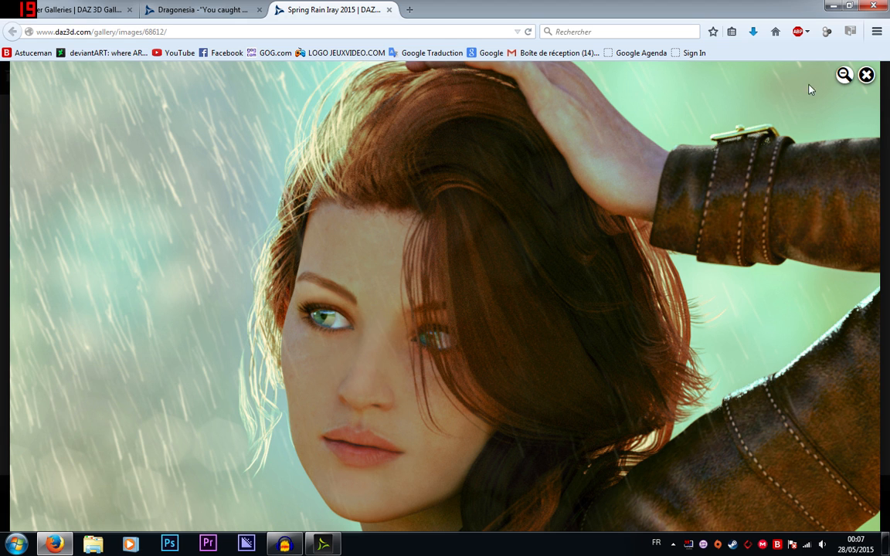
pyautogui.click(845, 75)
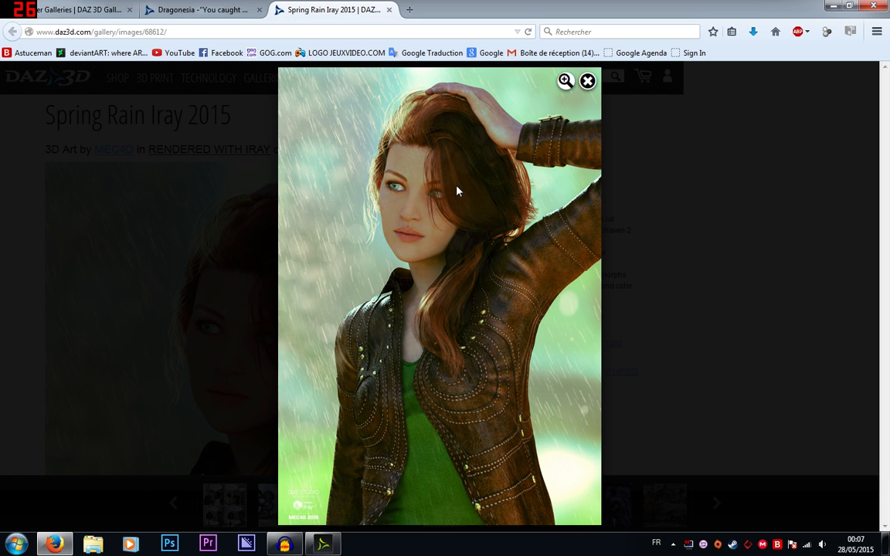
pyautogui.click(326, 306)
pyautogui.scroll(-8, 451, 356)
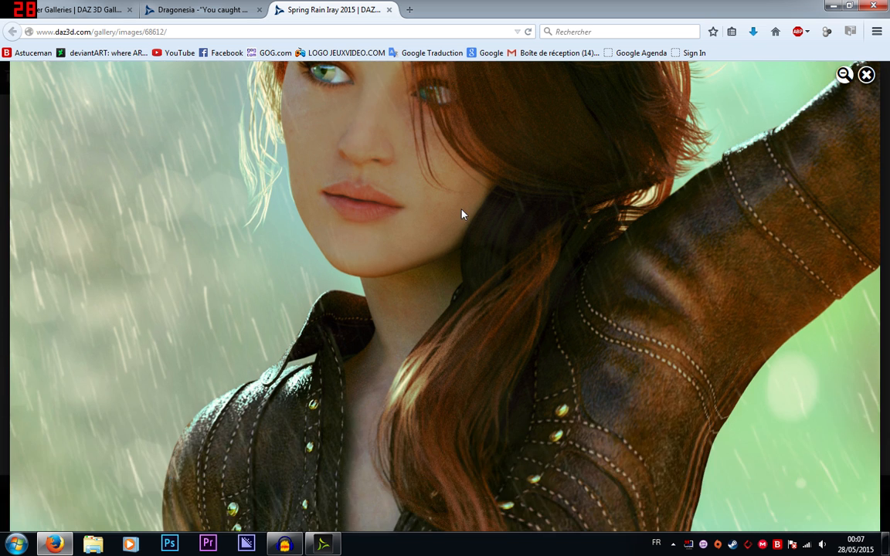
pyautogui.scroll(3, 461, 211)
pyautogui.click(843, 75)
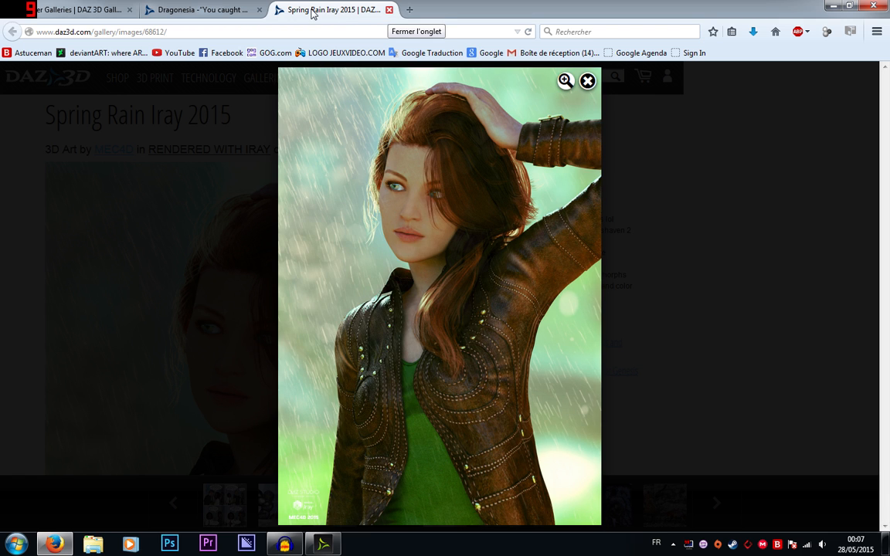
pyautogui.click(833, 5)
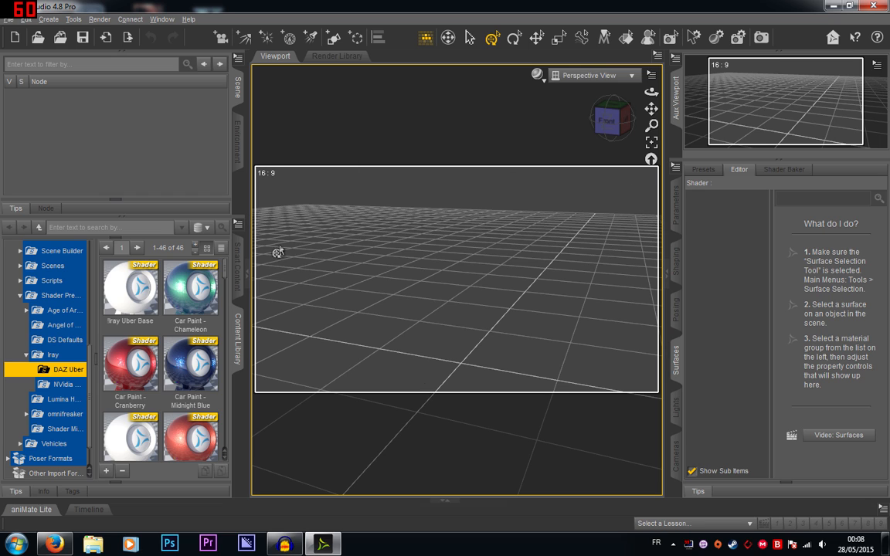
pyautogui.moveTo(606, 119)
pyautogui.mouseDown()
pyautogui.moveTo(618, 121)
pyautogui.moveTo(592, 123)
pyautogui.moveTo(611, 120)
pyautogui.moveTo(573, 155)
pyautogui.moveTo(604, 120)
pyautogui.mouseUp()
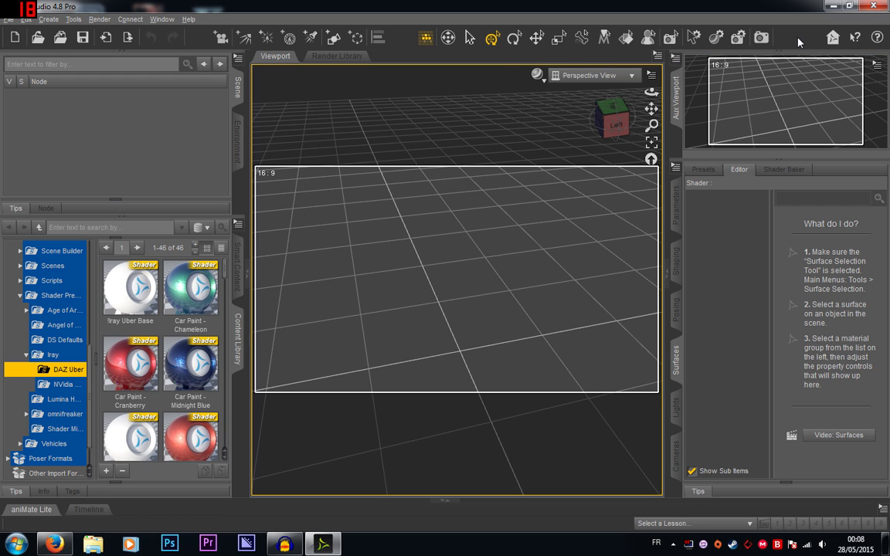
pyautogui.moveTo(823, 95)
pyautogui.moveTo(618, 131)
pyautogui.mouseDown()
pyautogui.moveTo(648, 120)
pyautogui.moveTo(620, 128)
pyautogui.mouseUp()
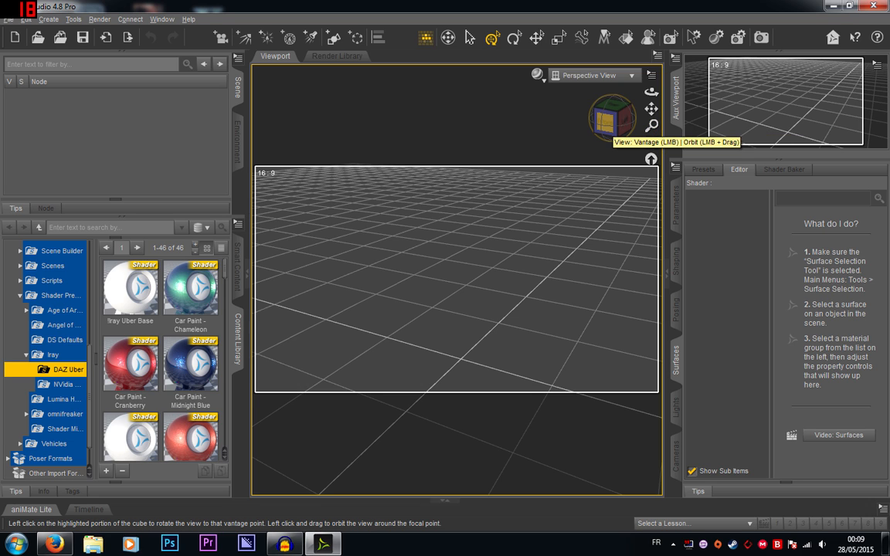
pyautogui.click(610, 122)
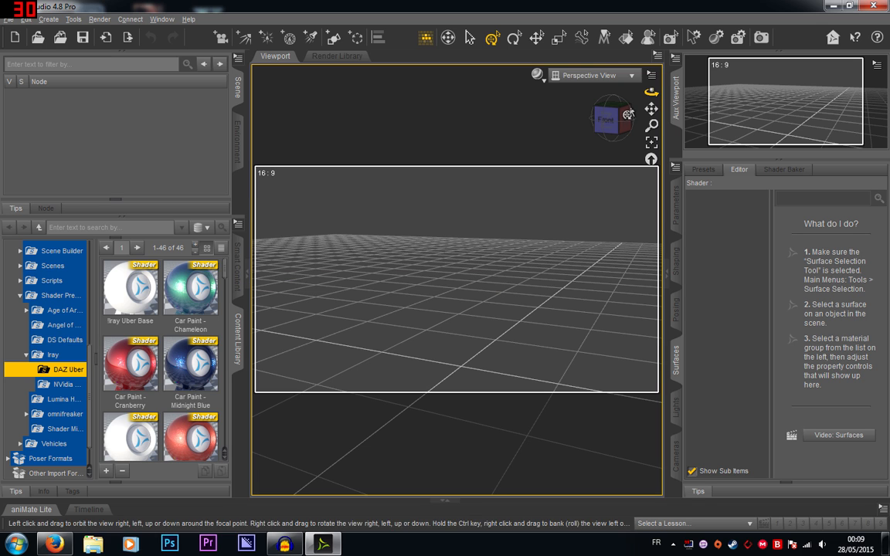
pyautogui.moveTo(607, 118)
pyautogui.mouseDown()
pyautogui.moveTo(596, 132)
pyautogui.moveTo(601, 118)
pyautogui.mouseUp()
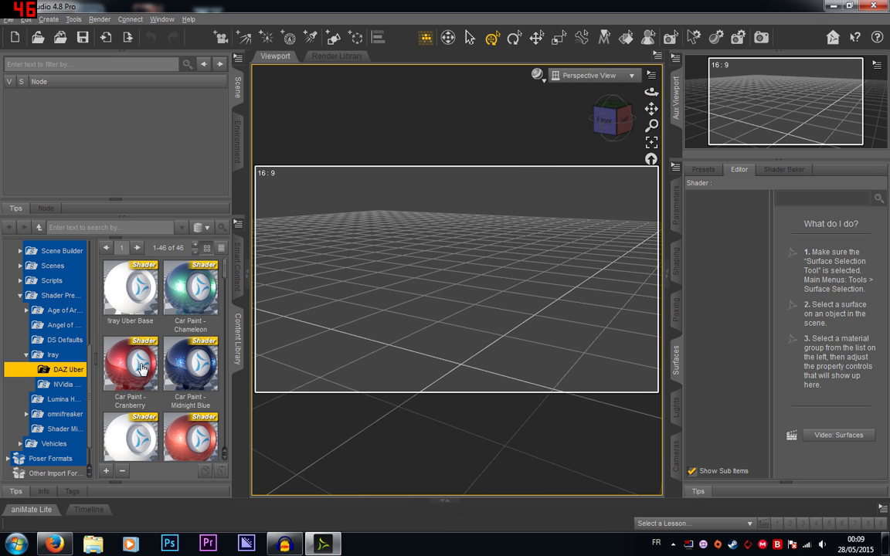
# Step: Look through the DAZ Uber Iray shader presets from first to last and check the first folder under the shader presets
pyautogui.click(236, 267)
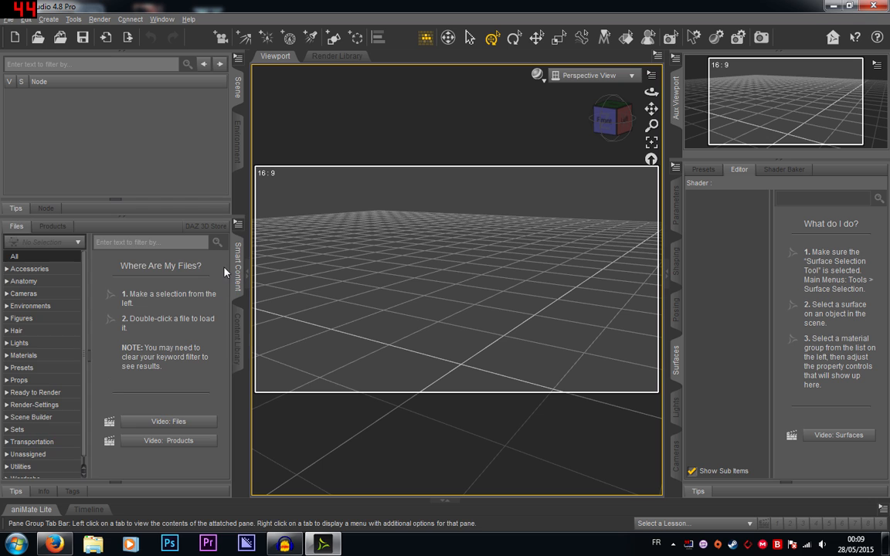
pyautogui.click(238, 357)
pyautogui.scroll(-10, 214, 456)
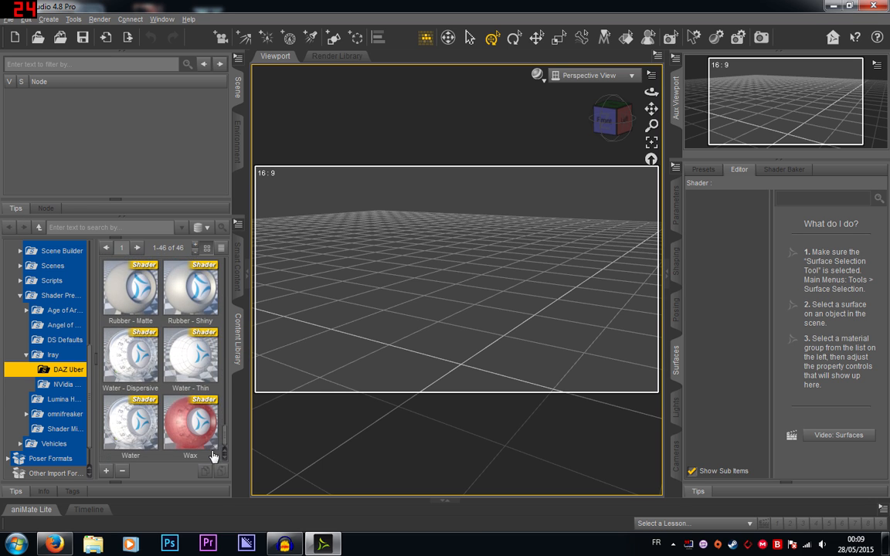
pyautogui.scroll(10, 197, 320)
pyautogui.click(24, 311)
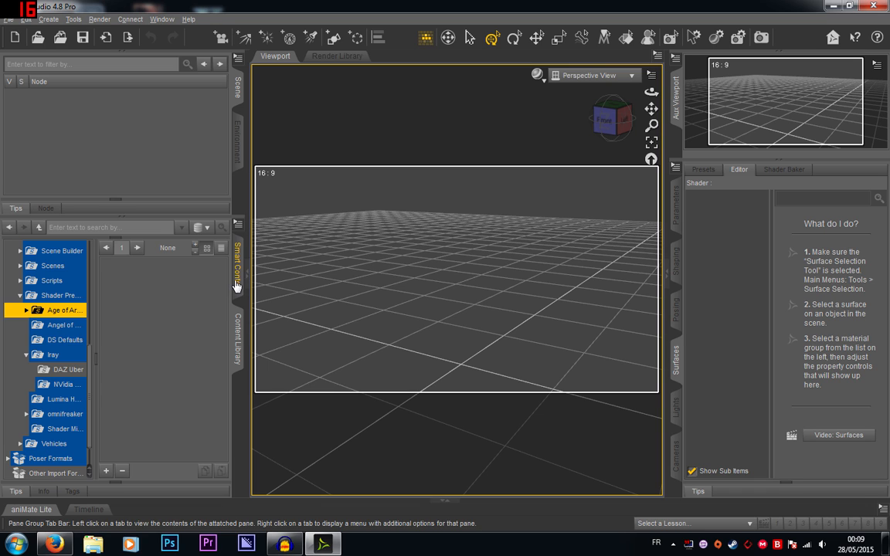
# Step: Browse the installed smart content by category, checking Cameras, Figures and Materials
pyautogui.click(236, 284)
pyautogui.click(62, 292)
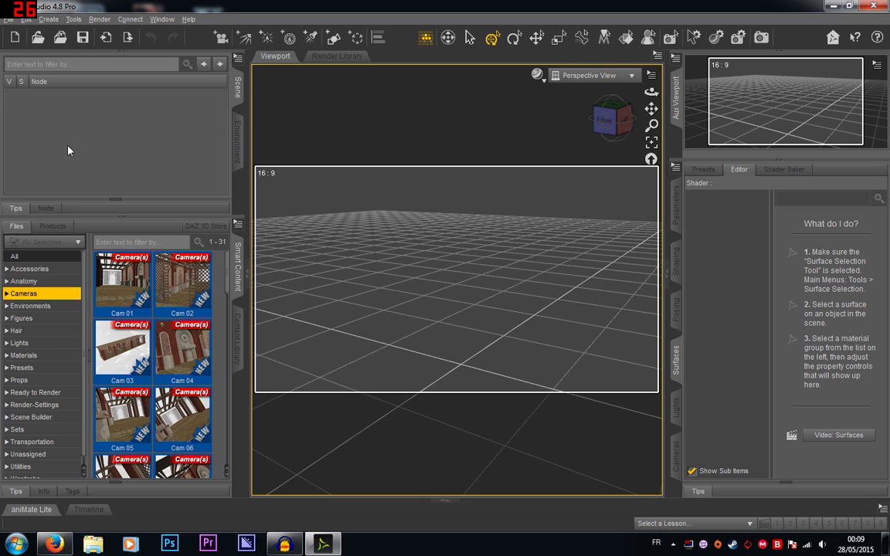
pyautogui.click(50, 319)
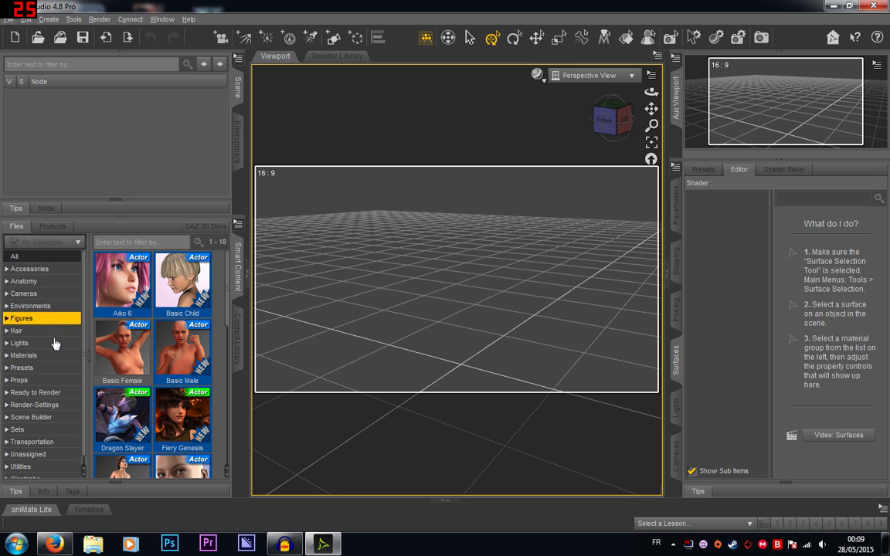
pyautogui.click(40, 358)
pyautogui.scroll(-1, 50, 386)
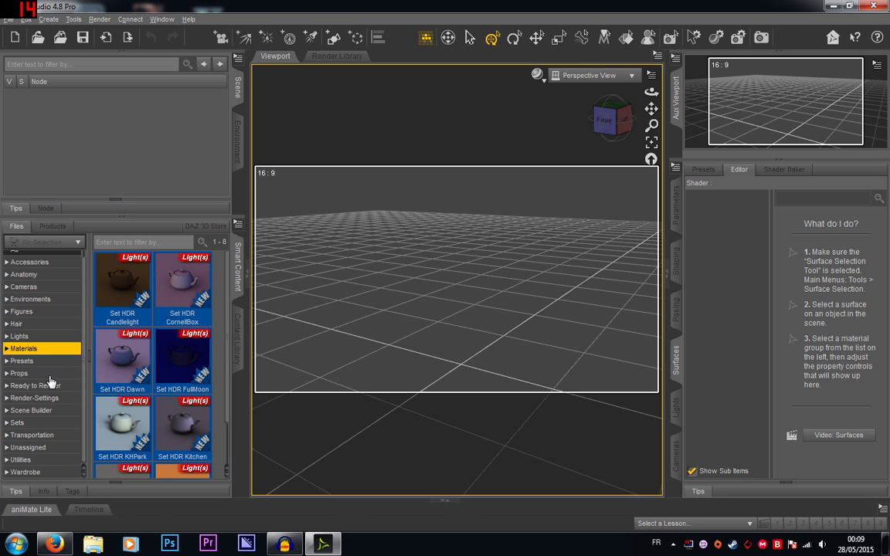
# Step: Load the Bench prop from the Props category into the scene and view it from above its front side
pyautogui.click(50, 377)
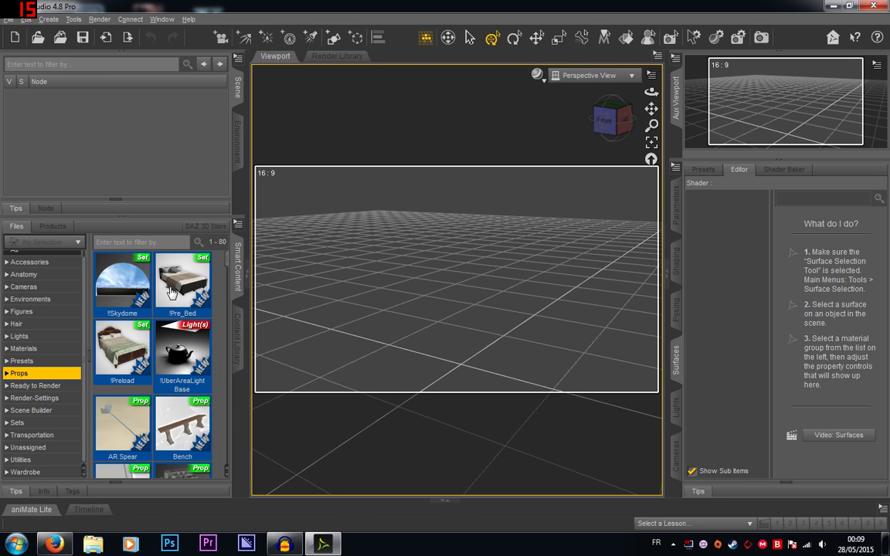
pyautogui.scroll(-4, 185, 363)
pyautogui.scroll(2, 187, 378)
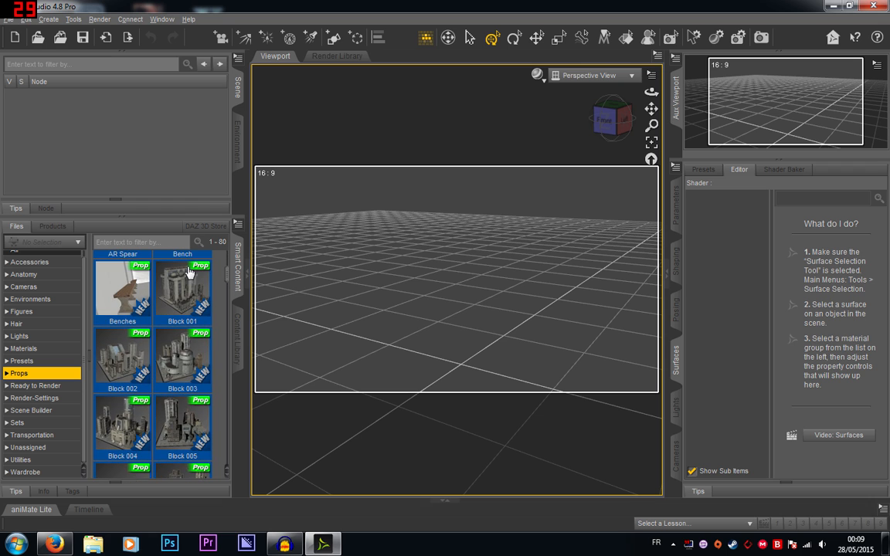
pyautogui.scroll(2, 188, 393)
pyautogui.doubleClick(183, 425)
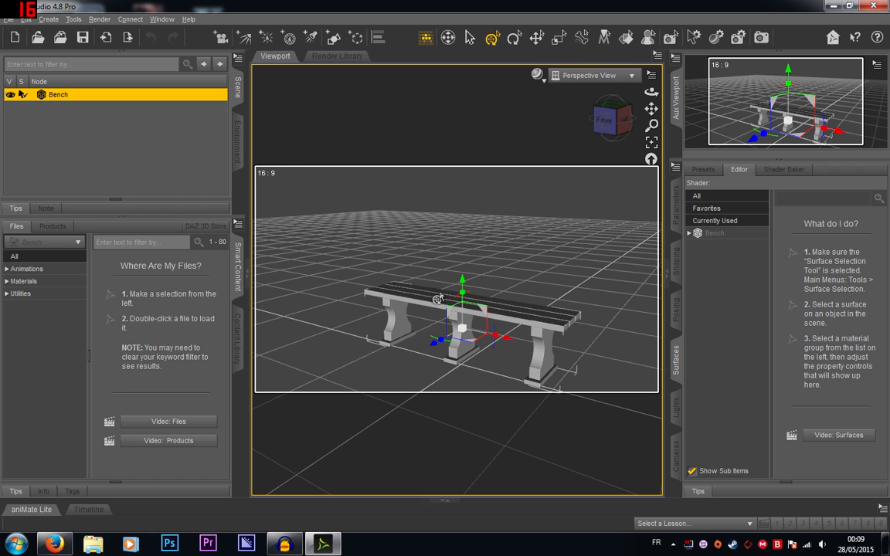
pyautogui.moveTo(597, 120); pyautogui.dragTo(630, 122)
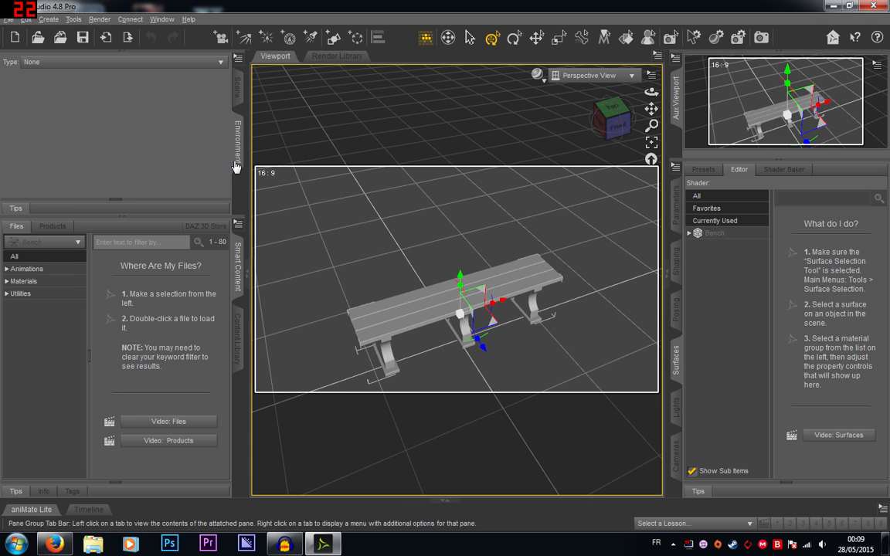
pyautogui.click(8, 18)
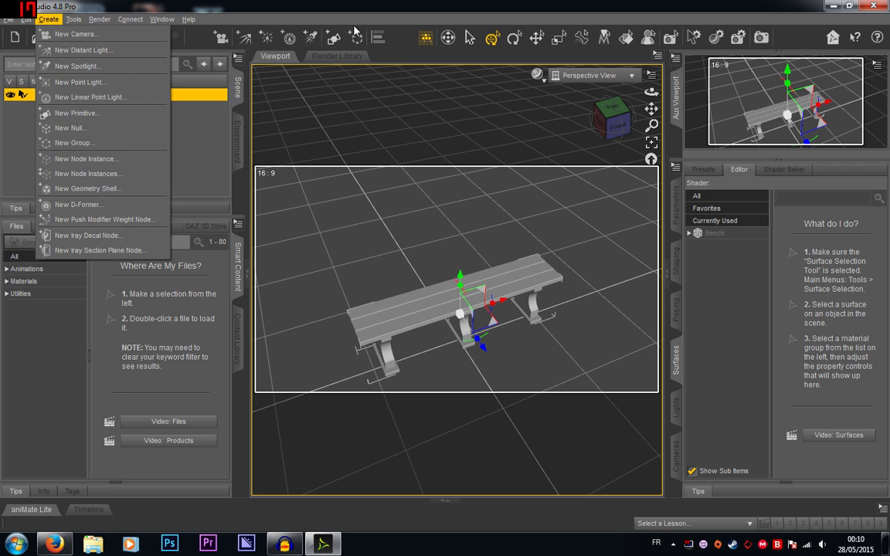
pyautogui.click(131, 11)
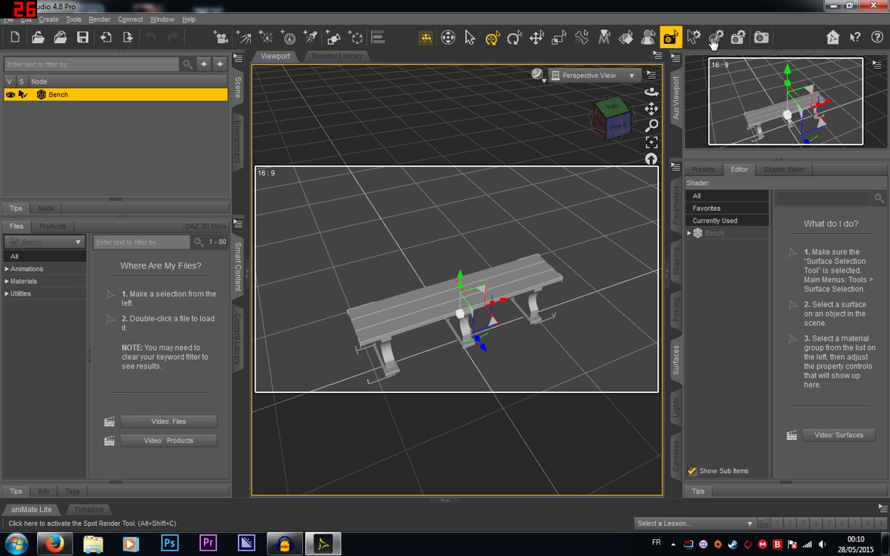
pyautogui.click(618, 133)
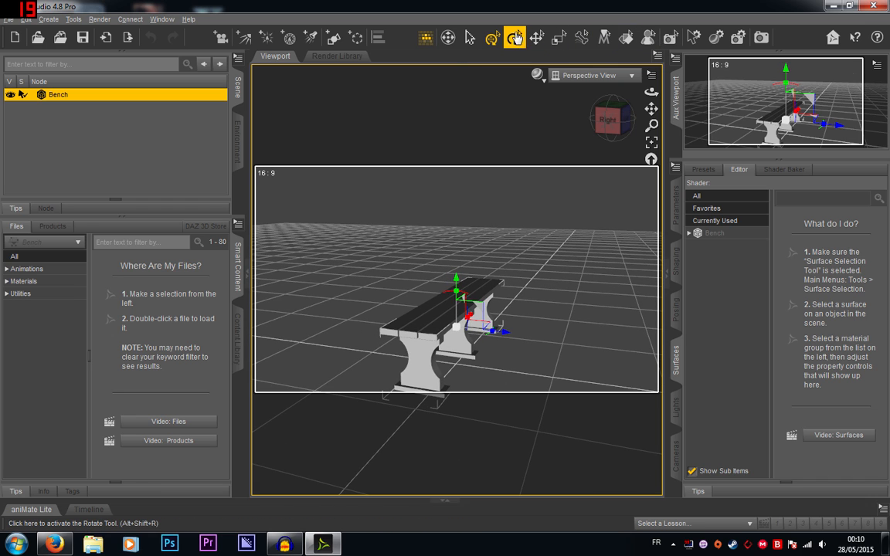
# Step: Deselect the bench and select it again in the viewport with the Node Selection tool
pyautogui.click(471, 38)
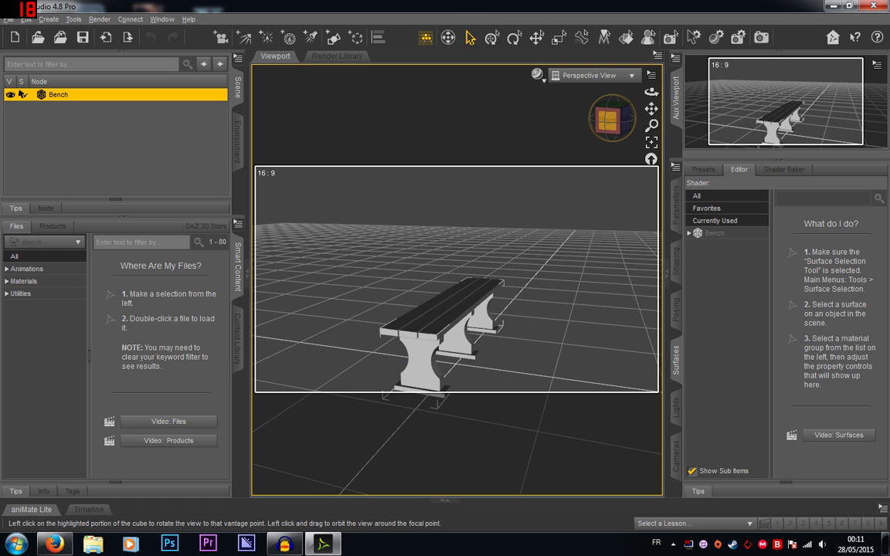
pyautogui.click(602, 120)
pyautogui.click(616, 123)
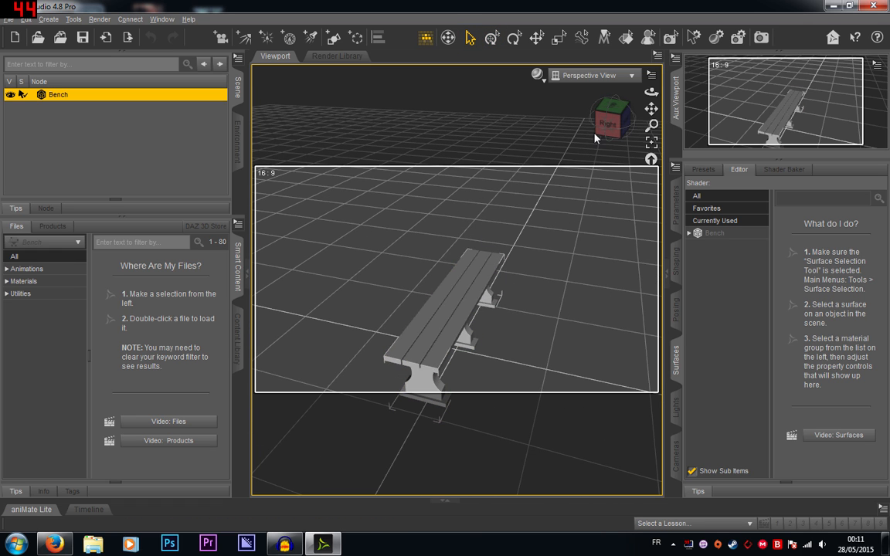
pyautogui.click(595, 137)
pyautogui.click(575, 260)
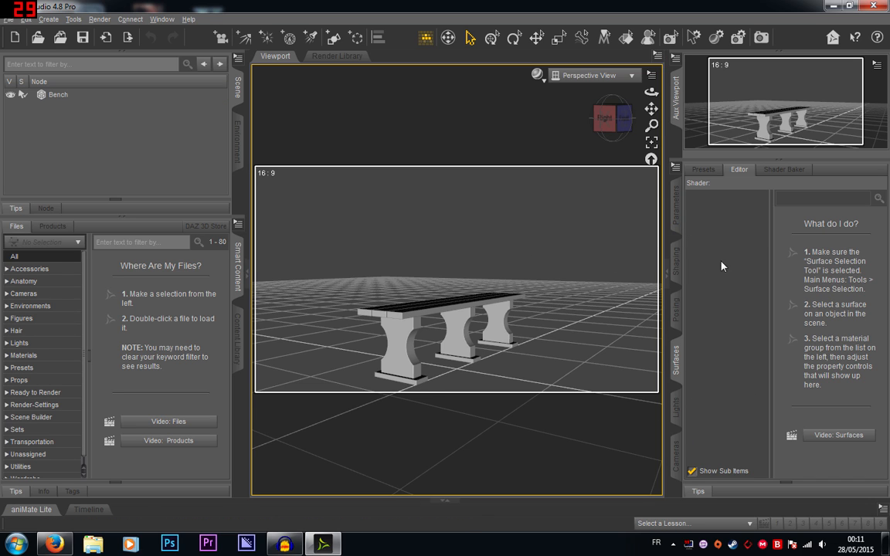
pyautogui.click(460, 310)
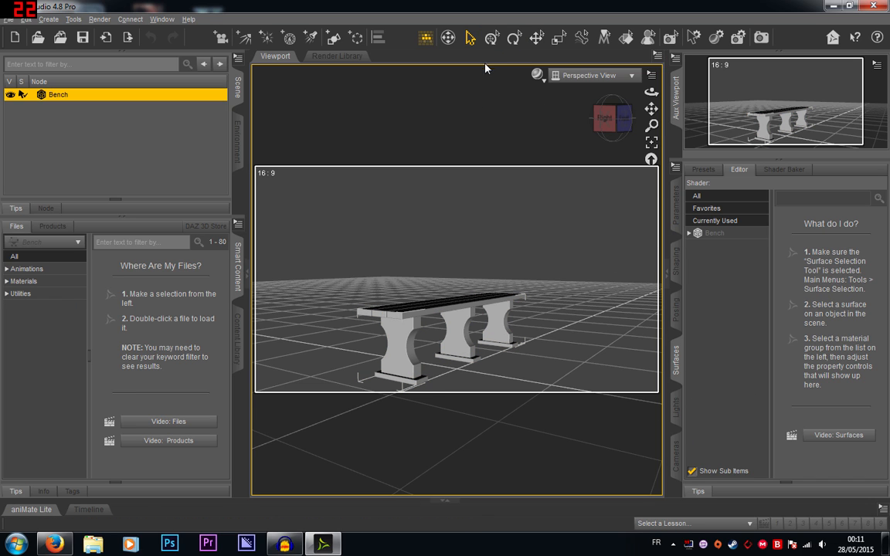
# Step: Activate the Universal tool on the selected bench, comparing its manipulator with the Node Selection tool from a raised view
pyautogui.click(492, 37)
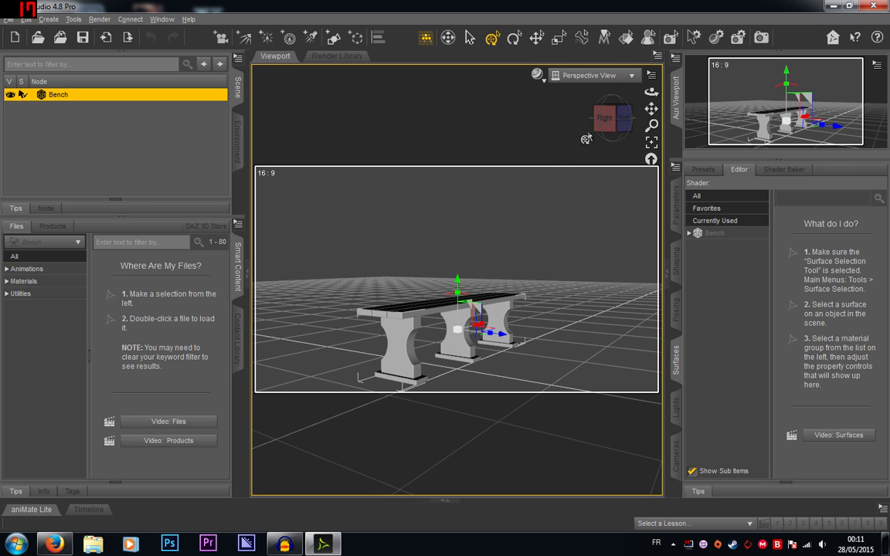
pyautogui.moveTo(624, 119); pyautogui.dragTo(611, 166)
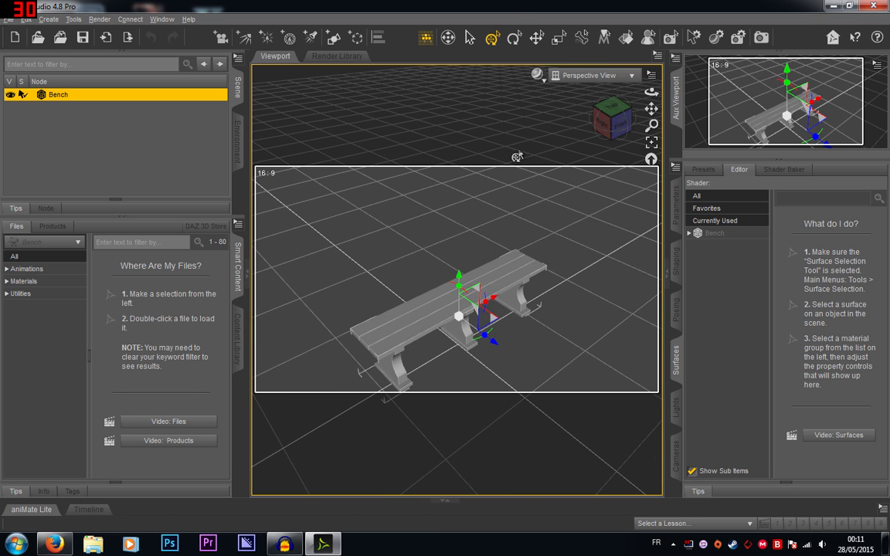
pyautogui.click(469, 37)
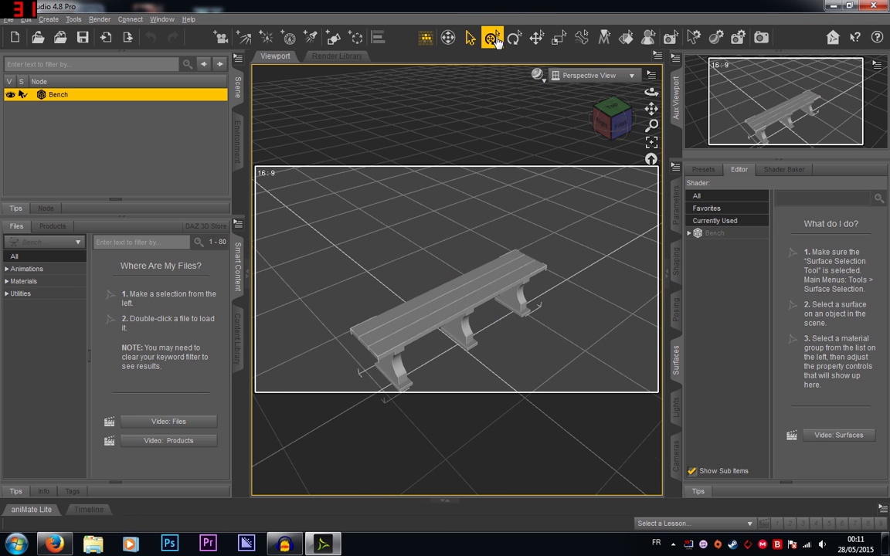
pyautogui.click(496, 39)
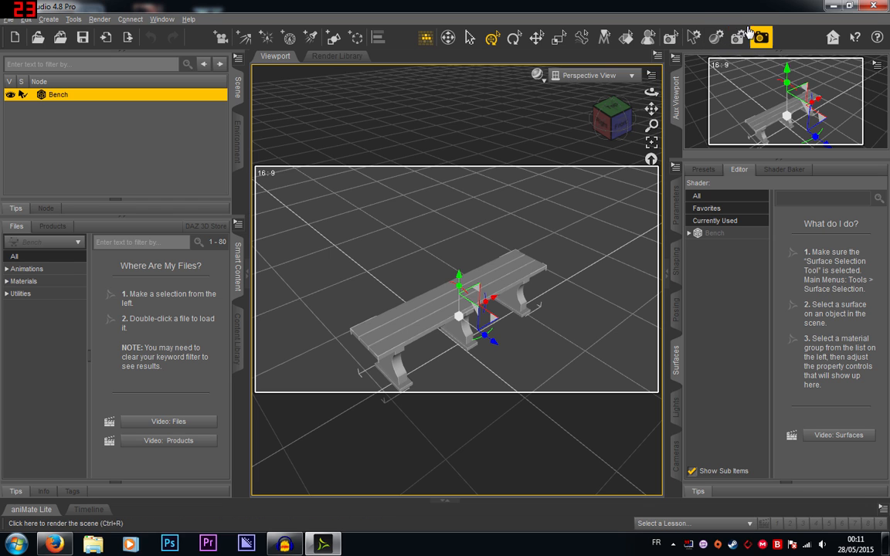
# Step: Review the render settings in an enlarged window, checking the Advanced hardware options and the Editor property groups, and close them
pyautogui.click(740, 39)
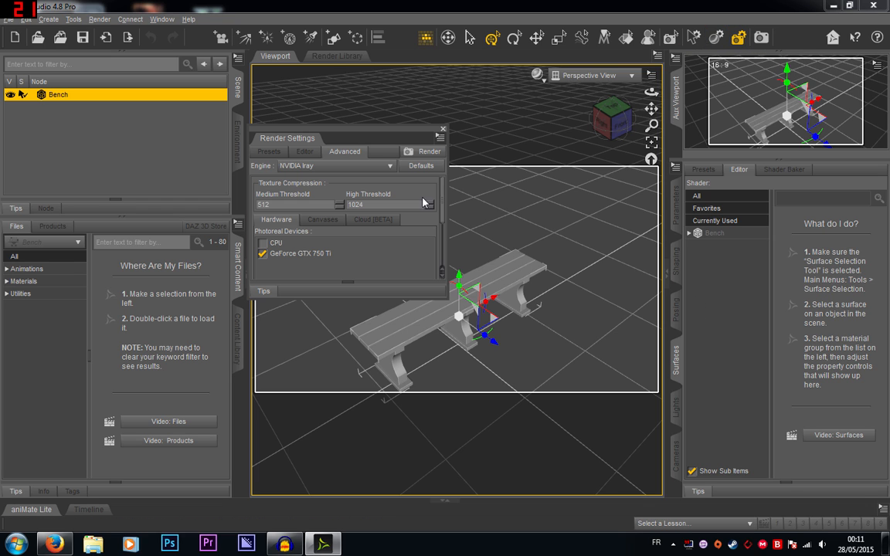
pyautogui.moveTo(465, 330); pyautogui.dragTo(560, 397)
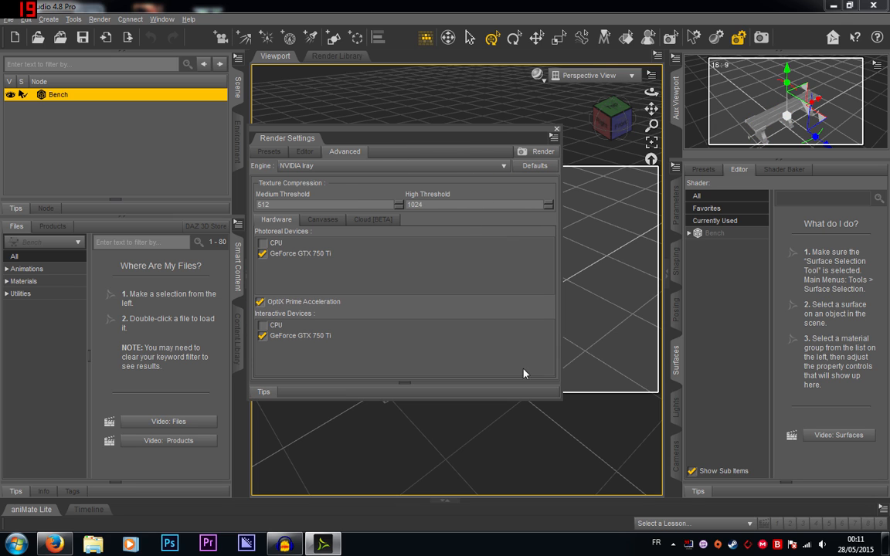
pyautogui.click(318, 151)
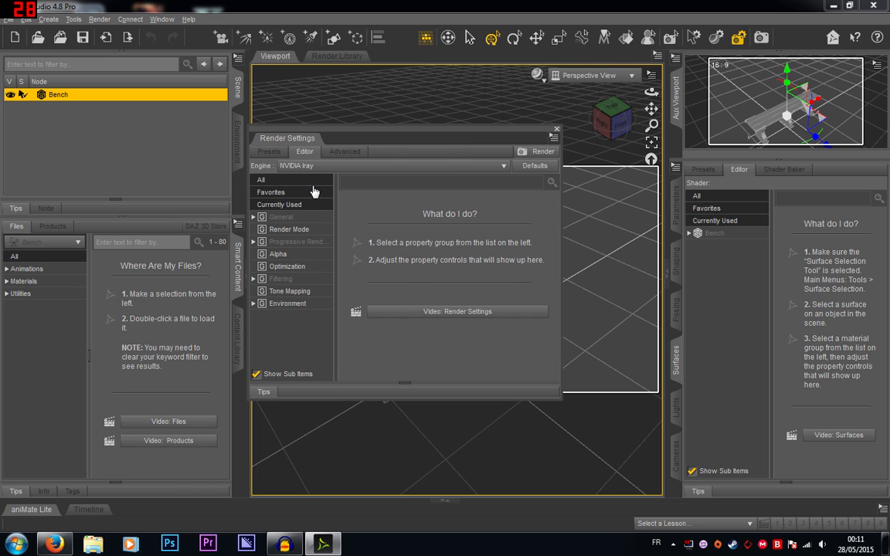
pyautogui.click(556, 130)
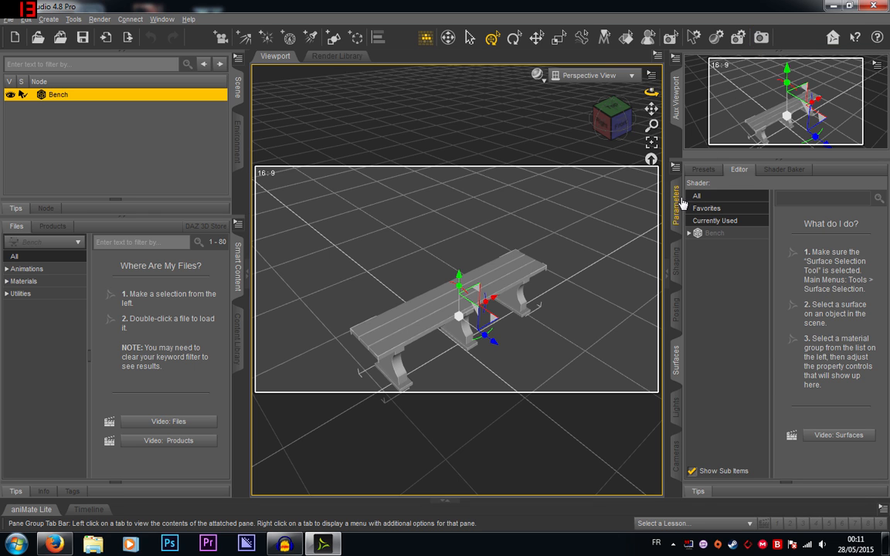
# Step: Look through the Shaping, Posing, Surfaces, Lights and Cameras panes for the scene
pyautogui.click(676, 262)
pyautogui.click(681, 325)
pyautogui.click(675, 365)
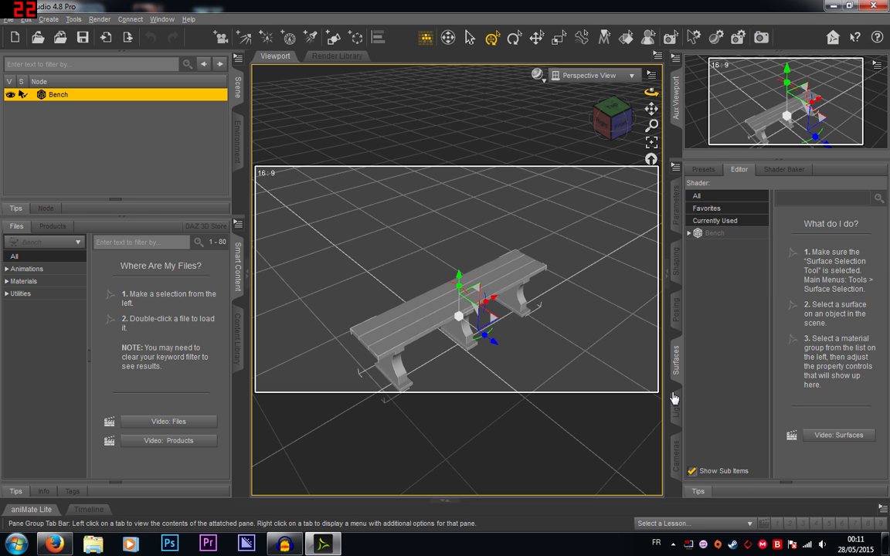
pyautogui.click(675, 401)
pyautogui.click(678, 445)
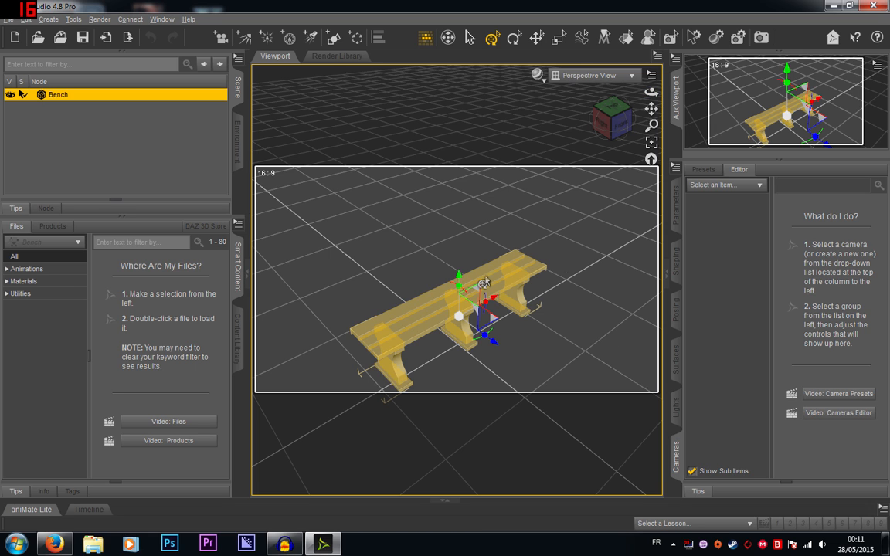
# Step: Shift the bench slightly using its translation parameters, and display its Mesh Resolution settings
pyautogui.click(677, 205)
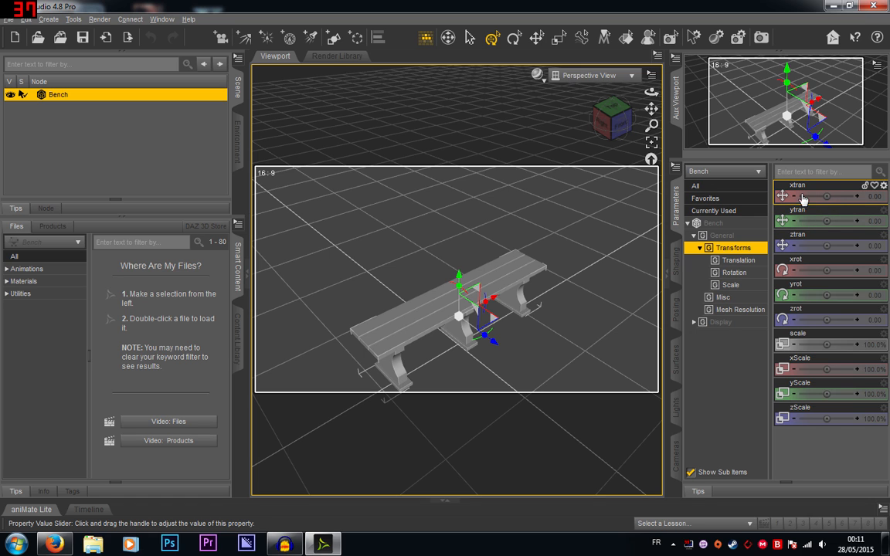
pyautogui.moveTo(804, 197); pyautogui.dragTo(836, 221)
pyautogui.click(739, 309)
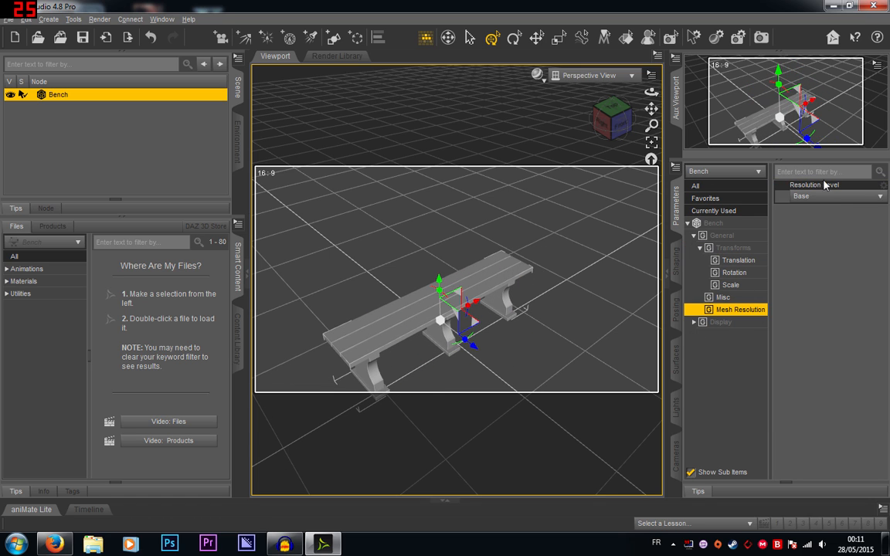
# Step: Compare the Shaping and Posing options available for the bench, and view it from a lower angle
pyautogui.click(676, 263)
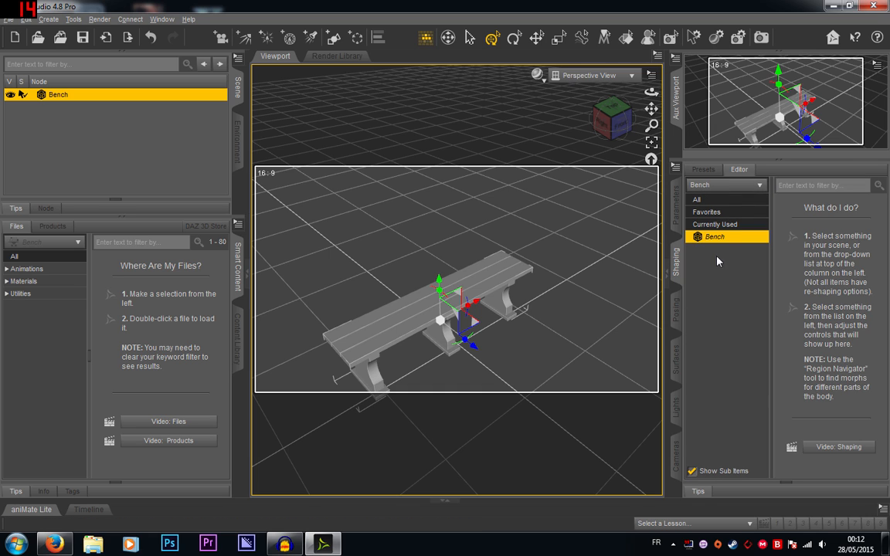
pyautogui.click(676, 309)
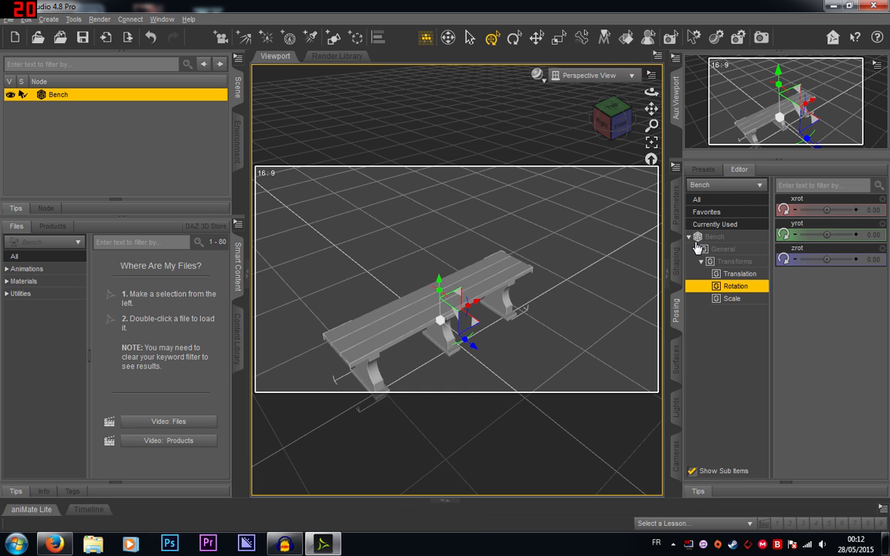
pyautogui.click(677, 246)
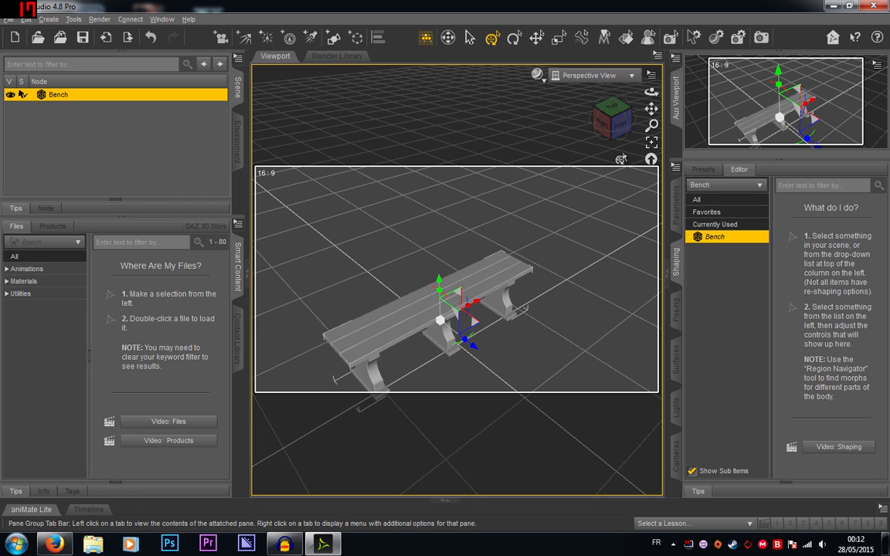
pyautogui.moveTo(607, 124); pyautogui.dragTo(608, 82)
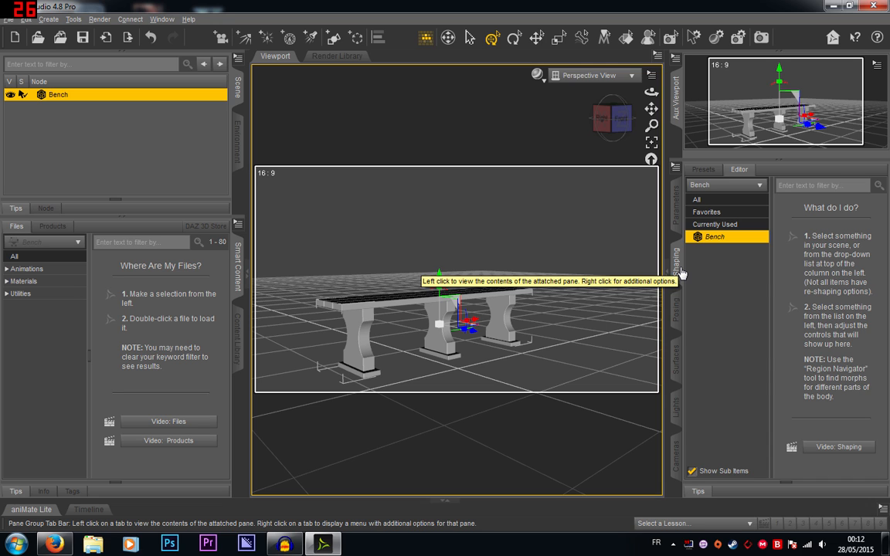
# Step: Try rotating the bench with its Posing rotation parameters, and undo the rotations
pyautogui.click(676, 309)
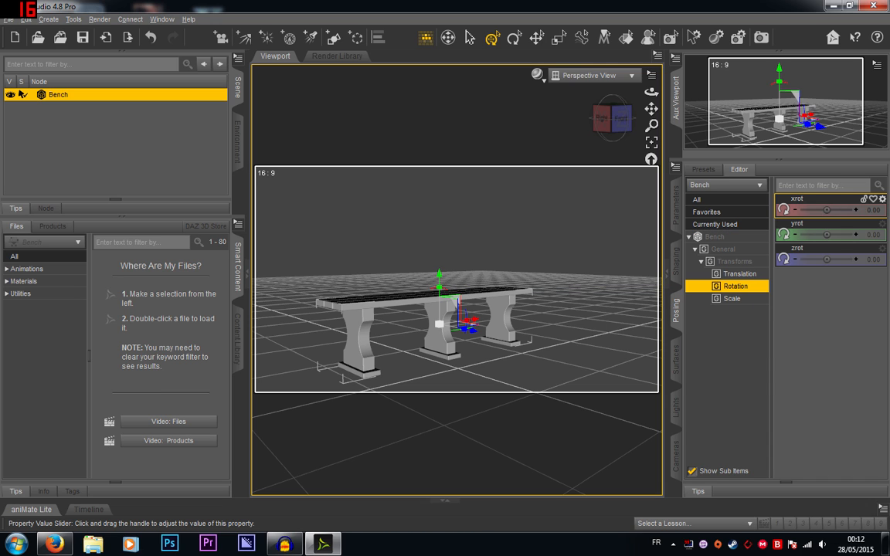
pyautogui.moveTo(825, 210); pyautogui.dragTo(825, 236)
pyautogui.hotkey('ctrl', 'z')
pyautogui.hotkey('ctrl', 'z')
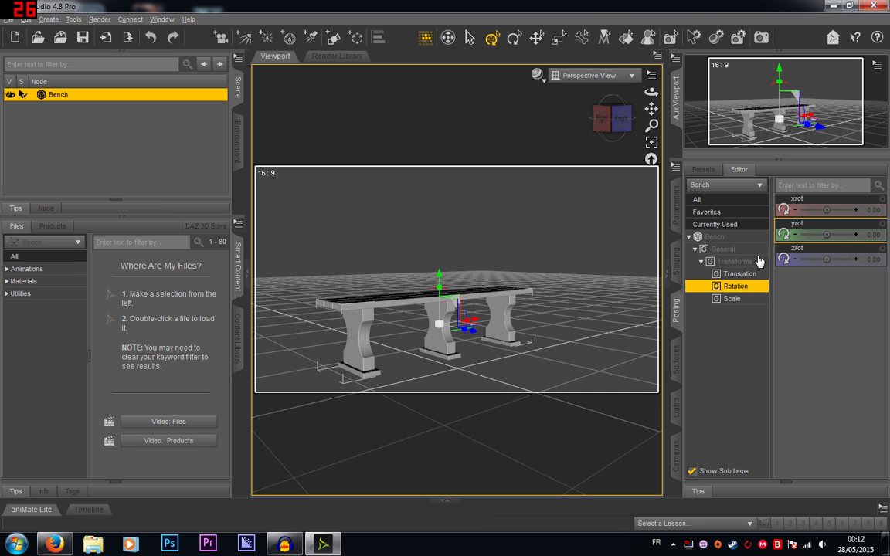
# Step: Set the diffuse color of the bench's surfaces to red (255, 0, 0) and inspect it from other angles
pyautogui.click(677, 359)
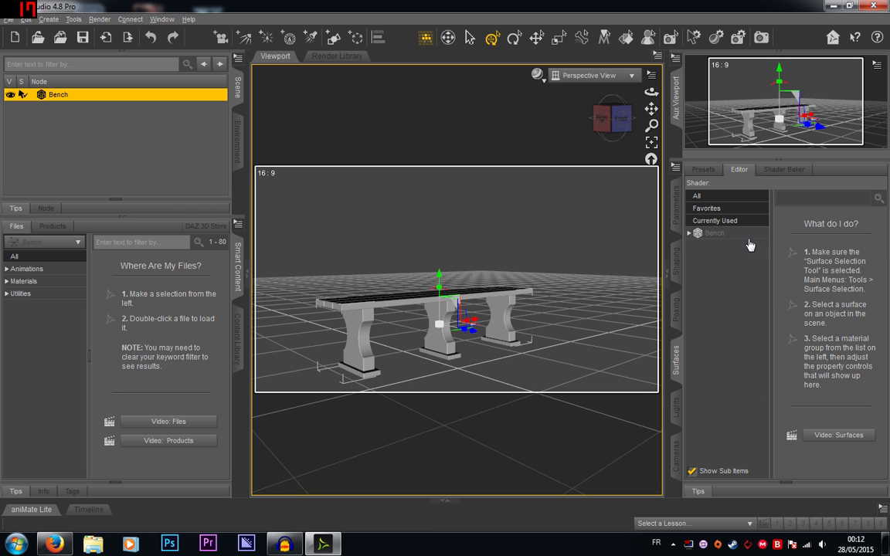
pyautogui.click(719, 233)
pyautogui.click(688, 233)
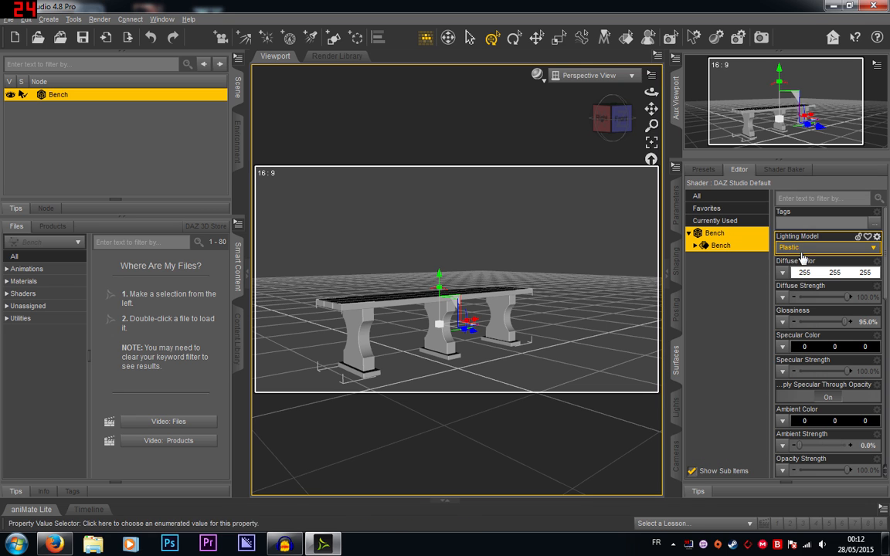
pyautogui.click(842, 272)
pyautogui.click(303, 207)
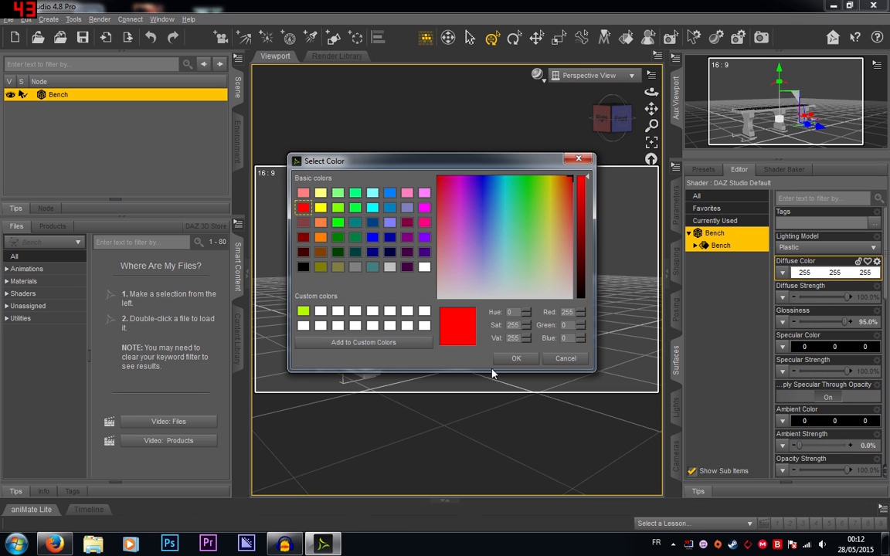
pyautogui.click(517, 361)
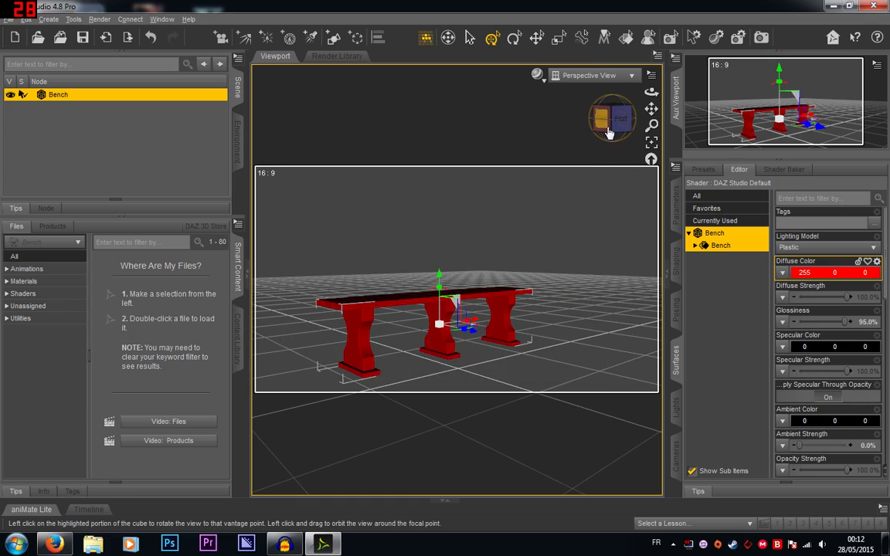
pyautogui.moveTo(609, 133)
pyautogui.mouseDown()
pyautogui.moveTo(584, 171)
pyautogui.moveTo(510, 155)
pyautogui.moveTo(573, 119)
pyautogui.moveTo(555, 116)
pyautogui.moveTo(606, 130)
pyautogui.moveTo(656, 160)
pyautogui.moveTo(623, 122)
pyautogui.moveTo(537, 127)
pyautogui.moveTo(507, 150)
pyautogui.moveTo(574, 122)
pyautogui.moveTo(610, 152)
pyautogui.mouseUp()
pyautogui.click(619, 130)
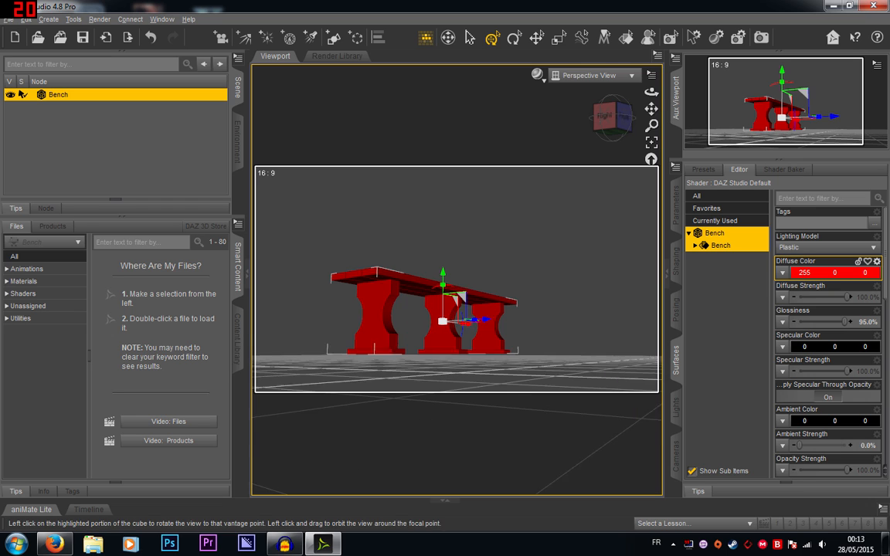
# Step: Examine the Lights pane with its item selection list, and open the Cameras pane
pyautogui.click(676, 406)
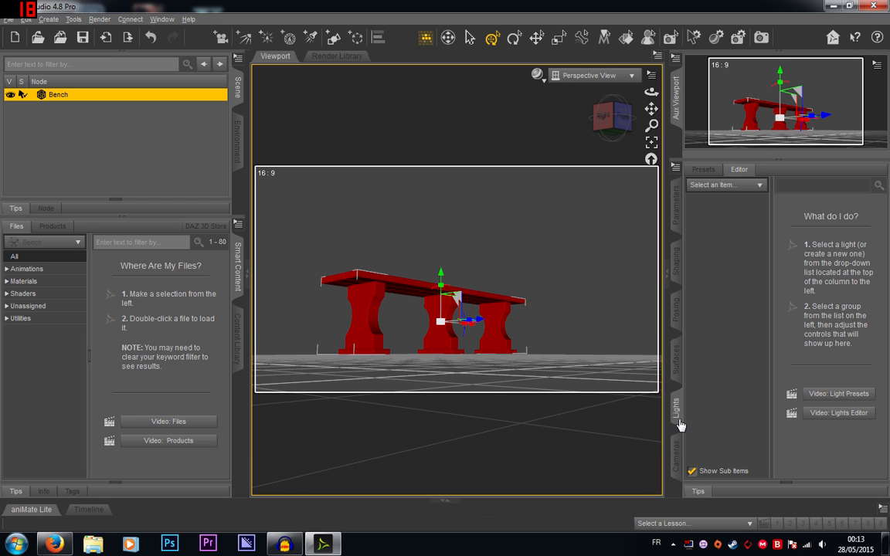
pyautogui.click(707, 189)
pyautogui.click(727, 220)
pyautogui.click(676, 456)
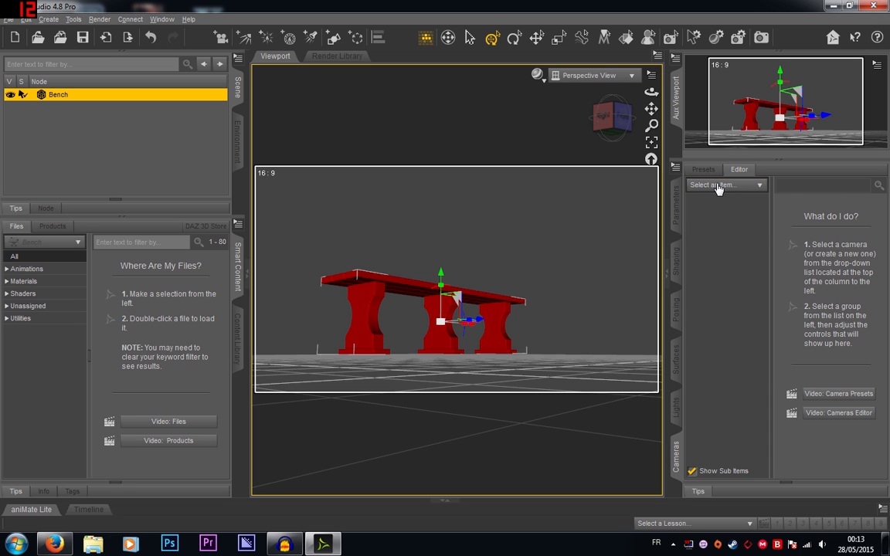
# Step: Deselect the bench and orbit the view to see it from its front side, slightly above
pyautogui.click(562, 235)
pyautogui.moveTo(610, 118); pyautogui.dragTo(576, 158)
pyautogui.click(602, 119)
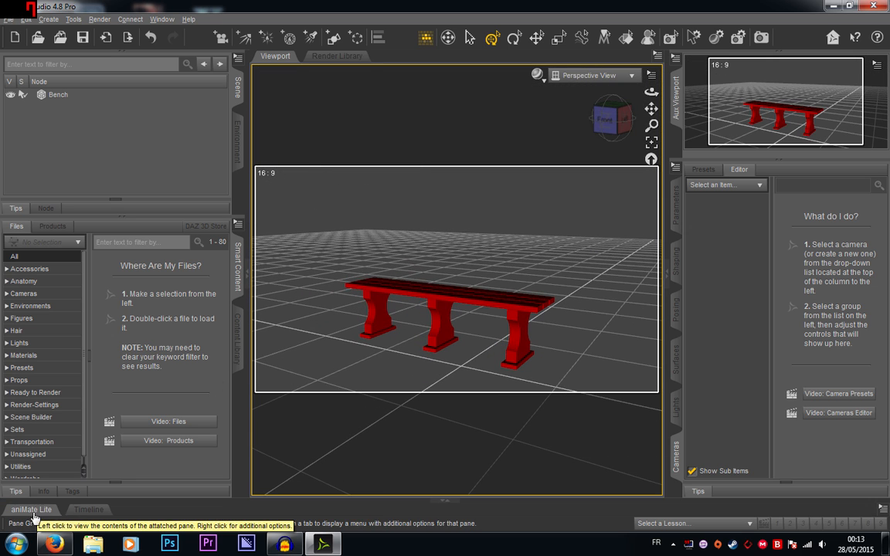
# Step: Examine the Timeline and aniMate Lite animation panes, collapse them and view the bench from its left side
pyautogui.click(88, 510)
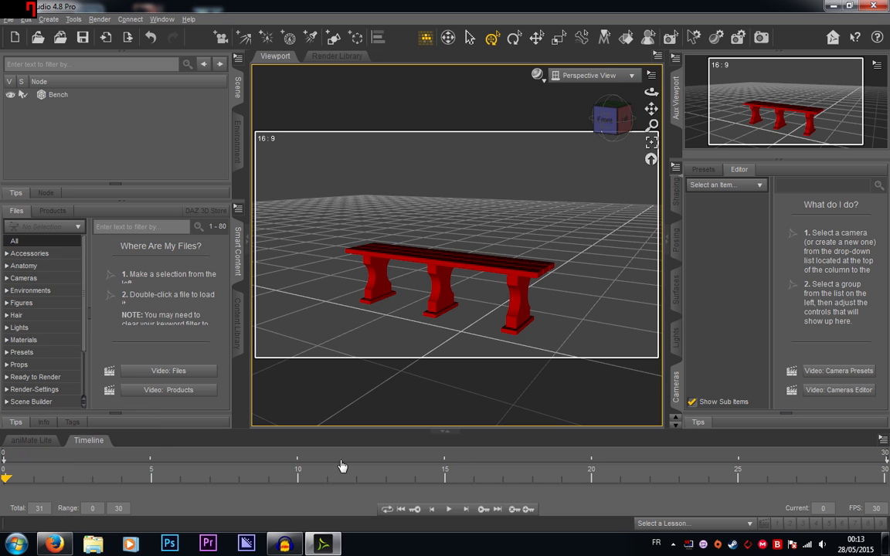
pyautogui.click(42, 440)
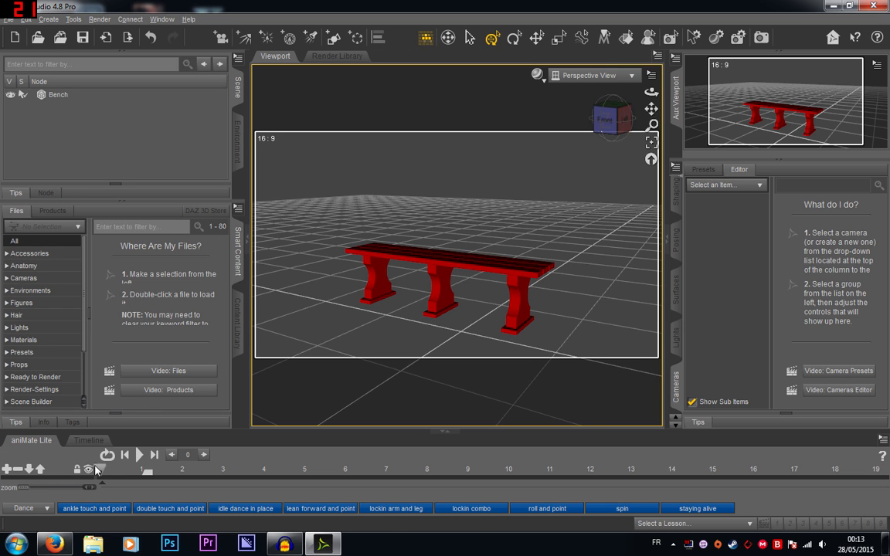
pyautogui.click(106, 442)
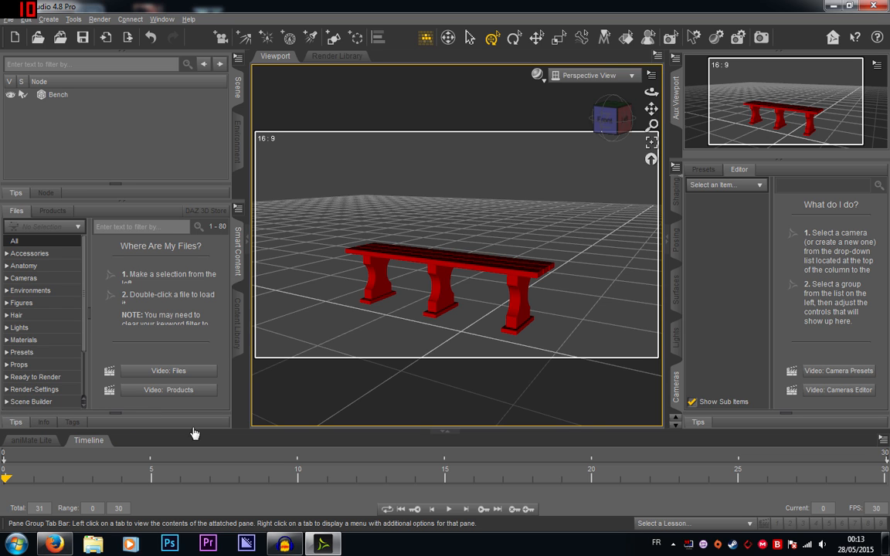
pyautogui.click(445, 431)
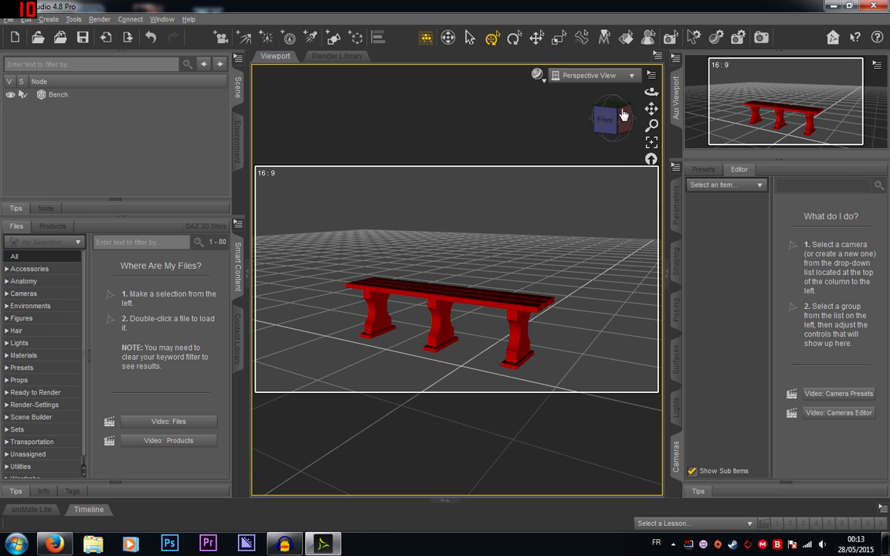
pyautogui.moveTo(623, 115); pyautogui.dragTo(594, 117)
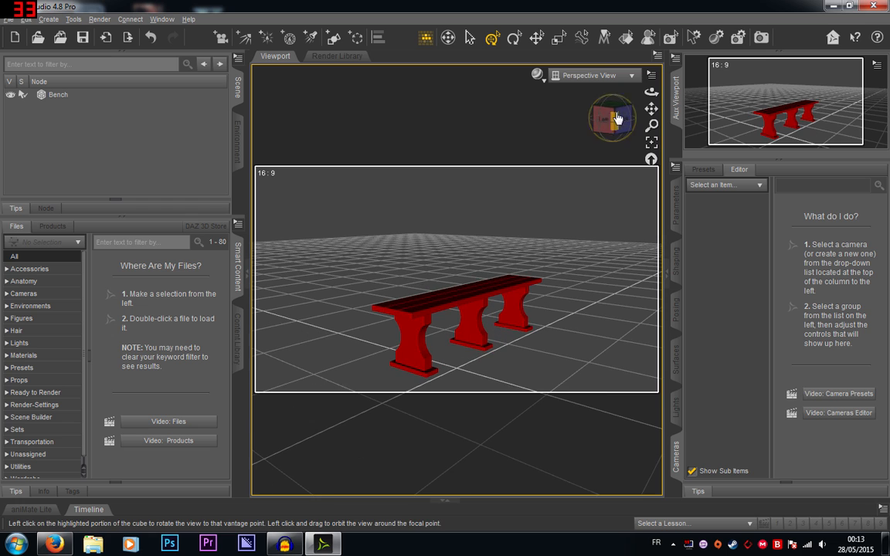
# Step: Open the render settings and check the list of available render engines
pyautogui.click(738, 39)
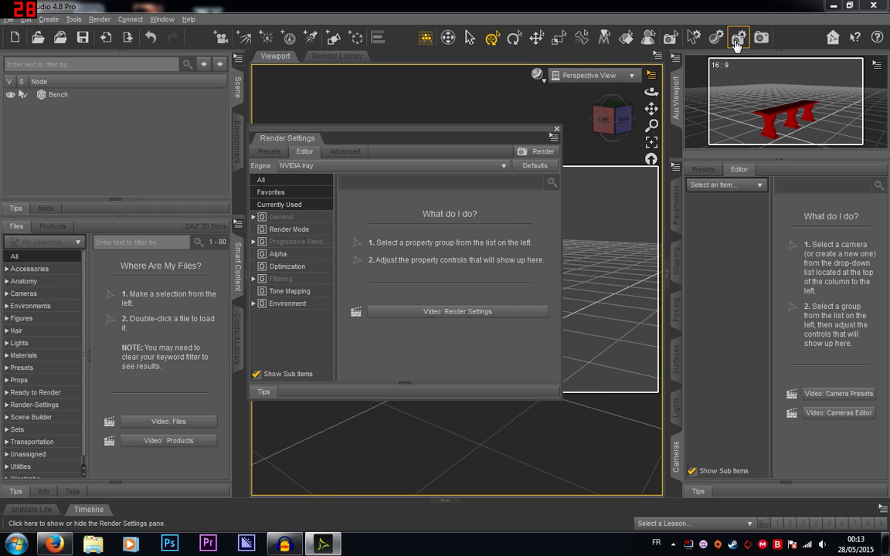
pyautogui.click(330, 167)
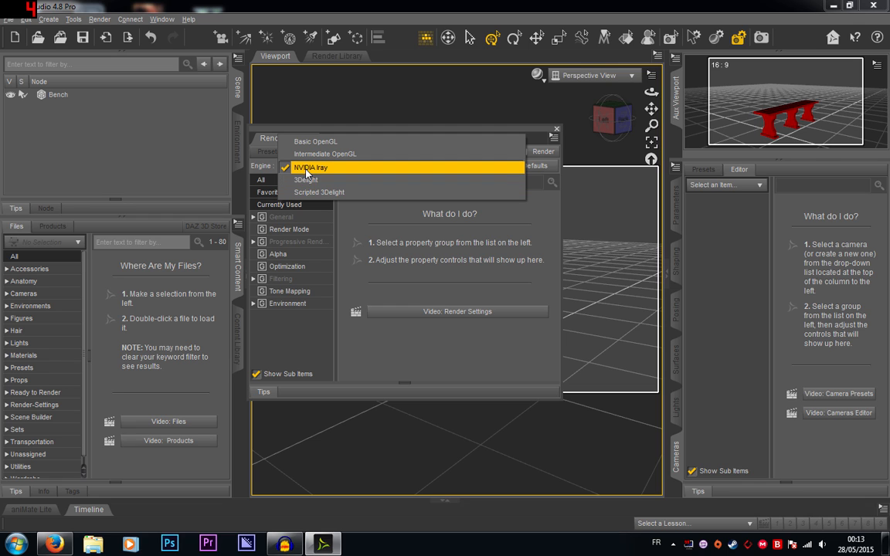
pyautogui.click(555, 131)
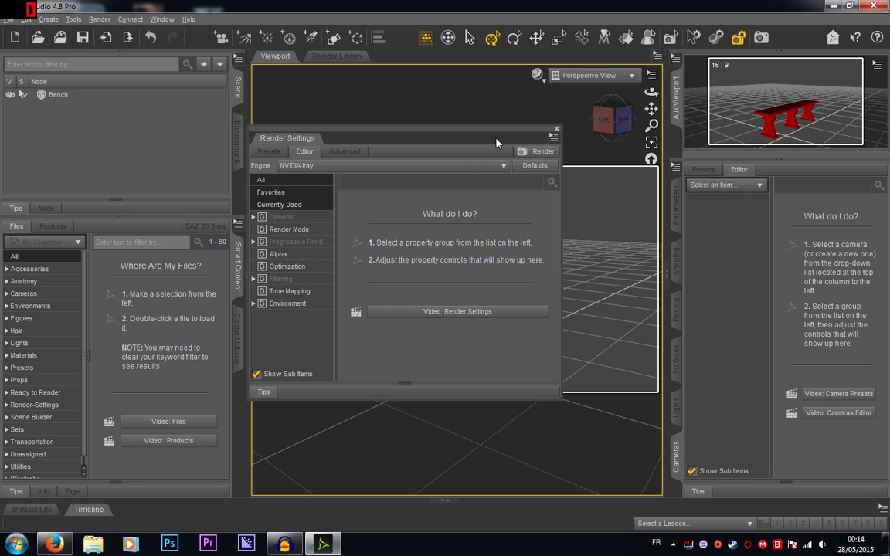
# Step: Switch the render engine between 3Delight and NVIDIA Iray to compare their property groups, ending on NVIDIA Iray
pyautogui.click(452, 165)
pyautogui.click(379, 177)
pyautogui.click(380, 167)
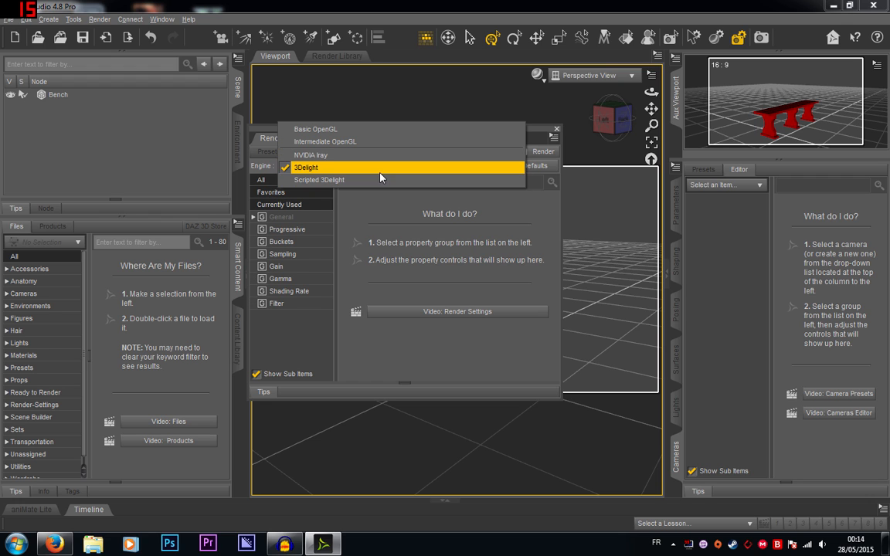
pyautogui.click(377, 155)
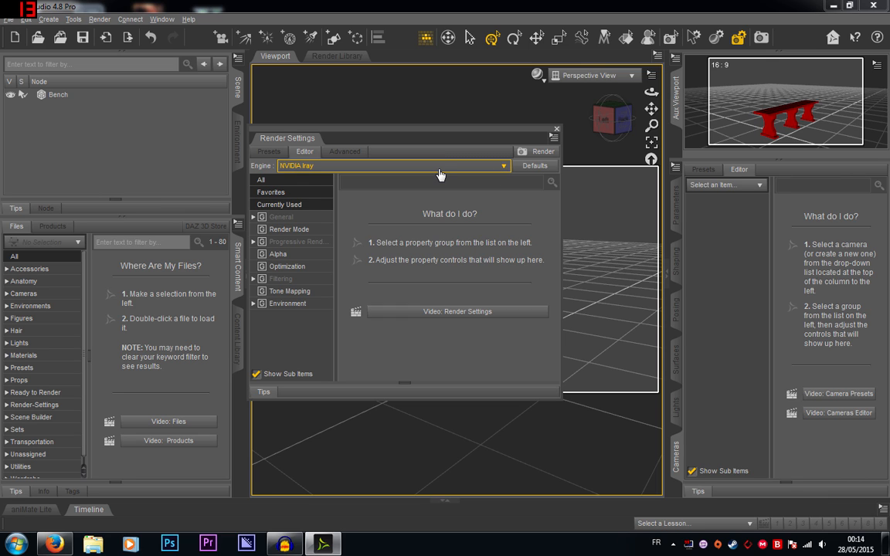
pyautogui.click(316, 170)
pyautogui.click(316, 179)
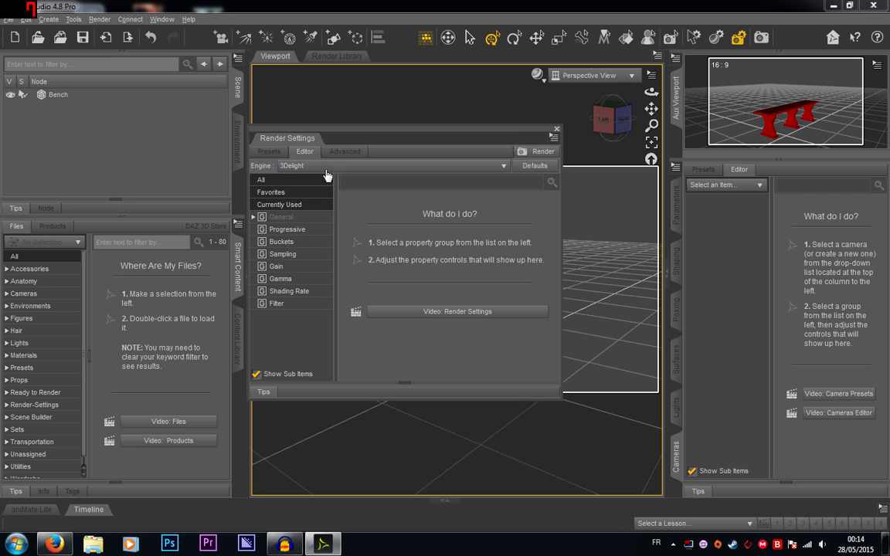
pyautogui.click(326, 166)
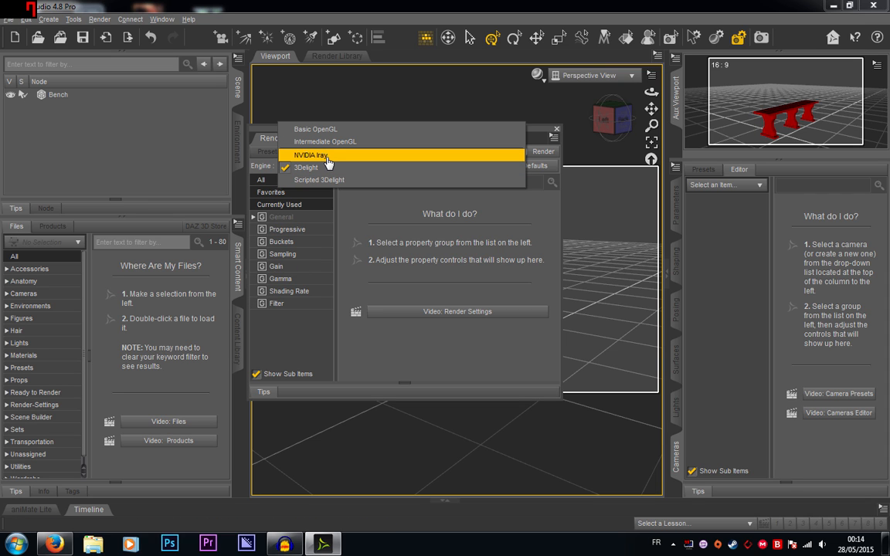
pyautogui.click(326, 157)
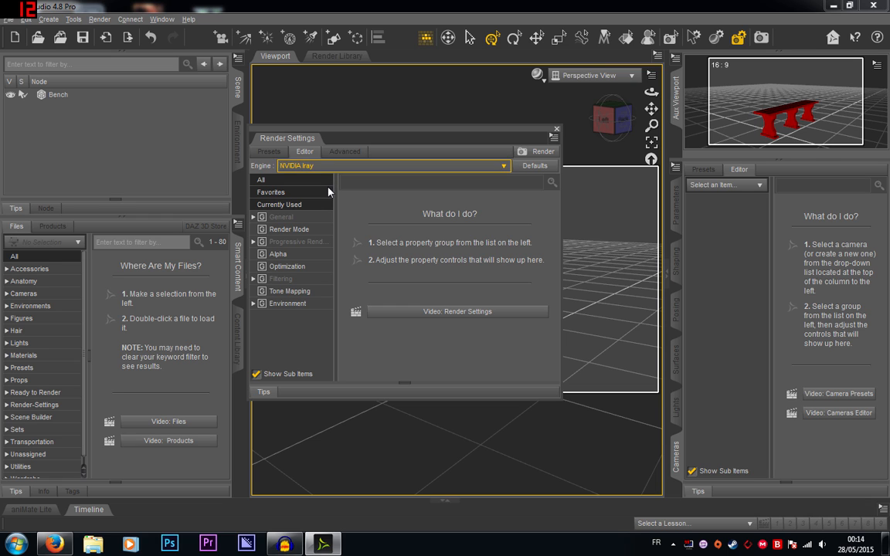
# Step: Switch the render engine to 3Delight and examine its Filter, Shading Rate, Gain, Sampling, Buckets and Progressive property groups
pyautogui.click(327, 167)
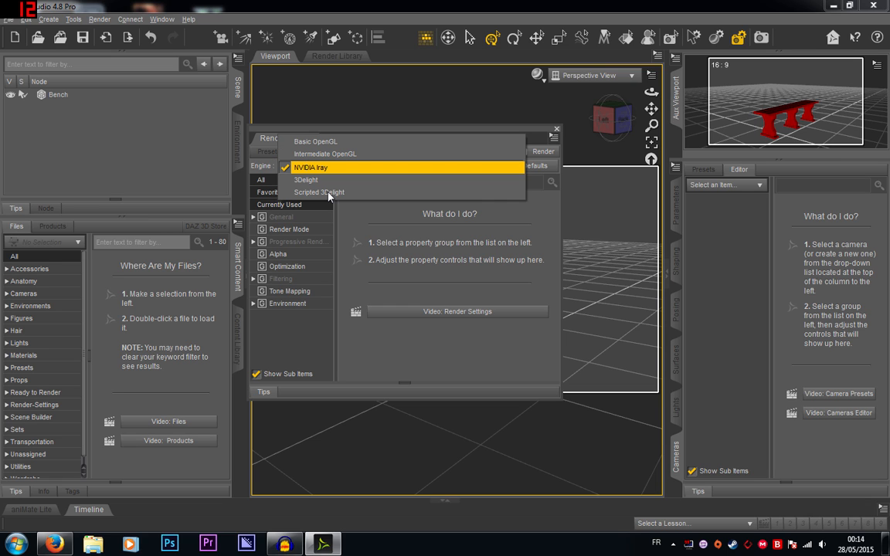
pyautogui.click(326, 180)
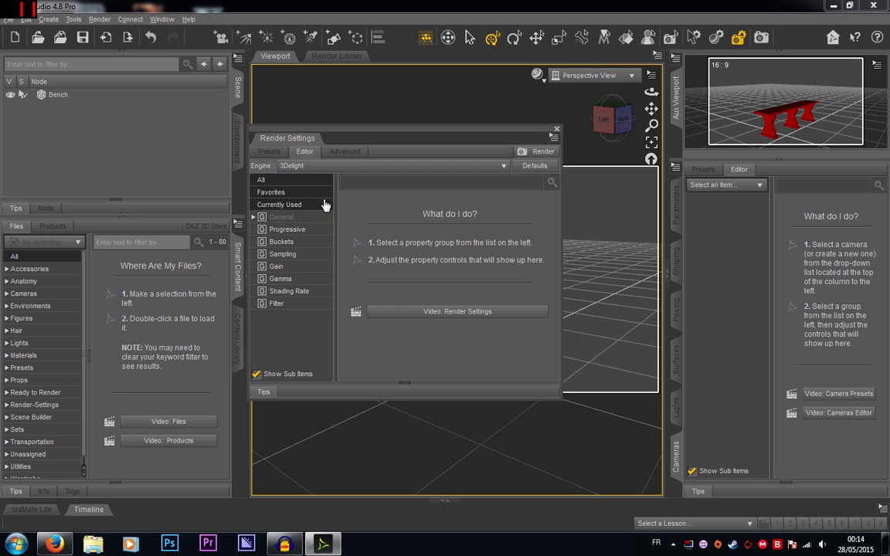
pyautogui.click(278, 303)
pyautogui.click(304, 291)
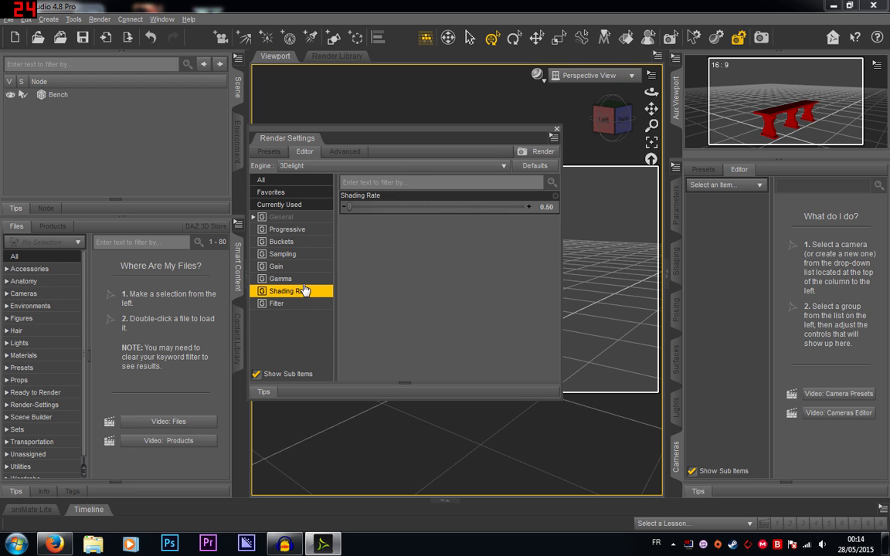
pyautogui.click(312, 265)
pyautogui.click(313, 255)
pyautogui.click(318, 242)
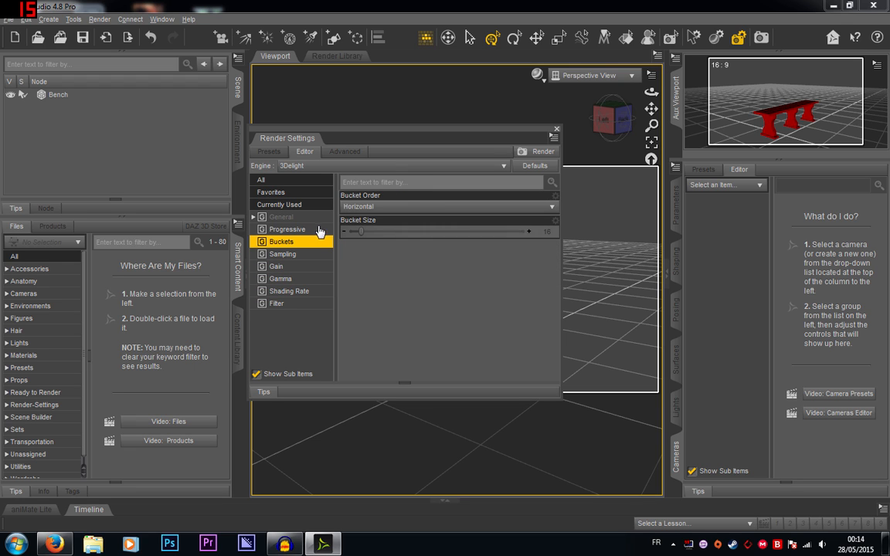
pyautogui.click(319, 230)
# Step: Switch the render engine to Scripted 3Delight to check its property groups, and return it to NVIDIA Iray
pyautogui.click(305, 165)
pyautogui.click(323, 178)
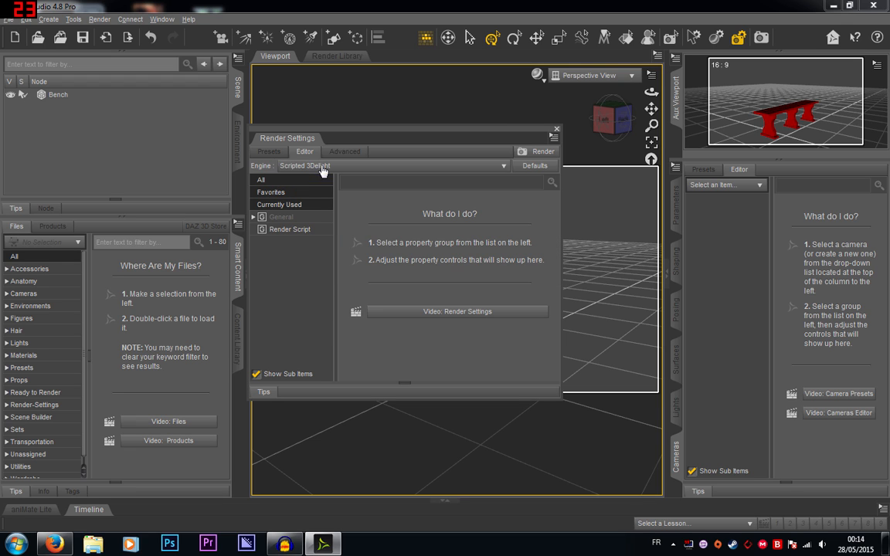
pyautogui.click(323, 165)
pyautogui.click(301, 141)
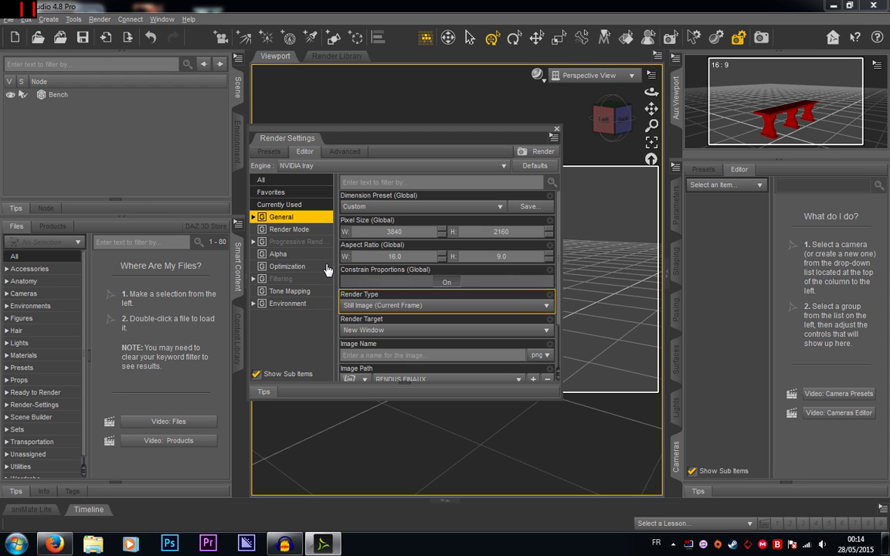
# Step: Examine the NVIDIA Iray Tone Mapping, Filtering and Environment properties, including the dome and ground options
pyautogui.click(323, 306)
pyautogui.click(290, 291)
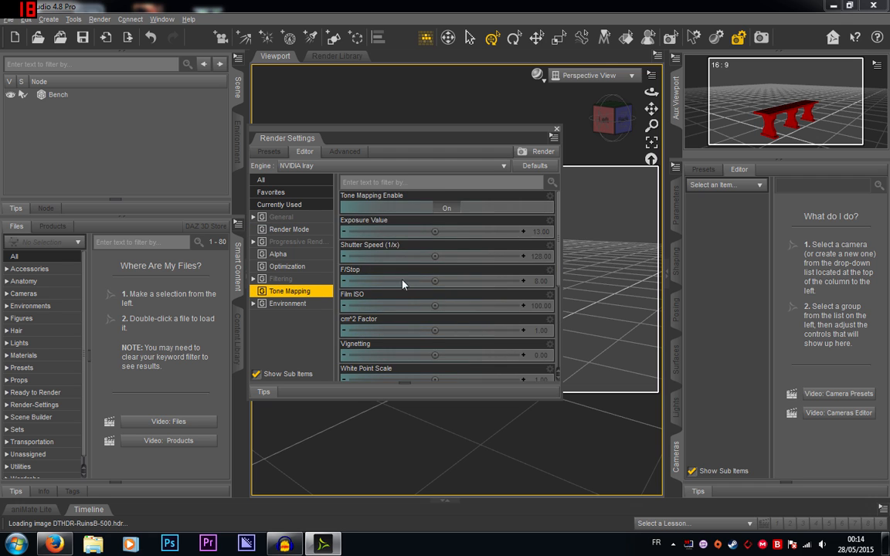
pyautogui.scroll(-3, 368, 251)
pyautogui.click(297, 279)
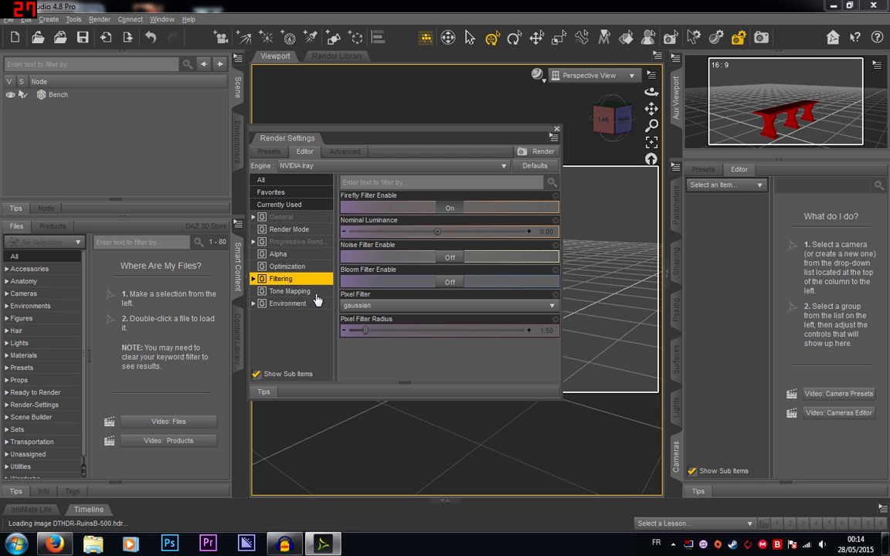
pyautogui.click(295, 303)
pyautogui.click(289, 291)
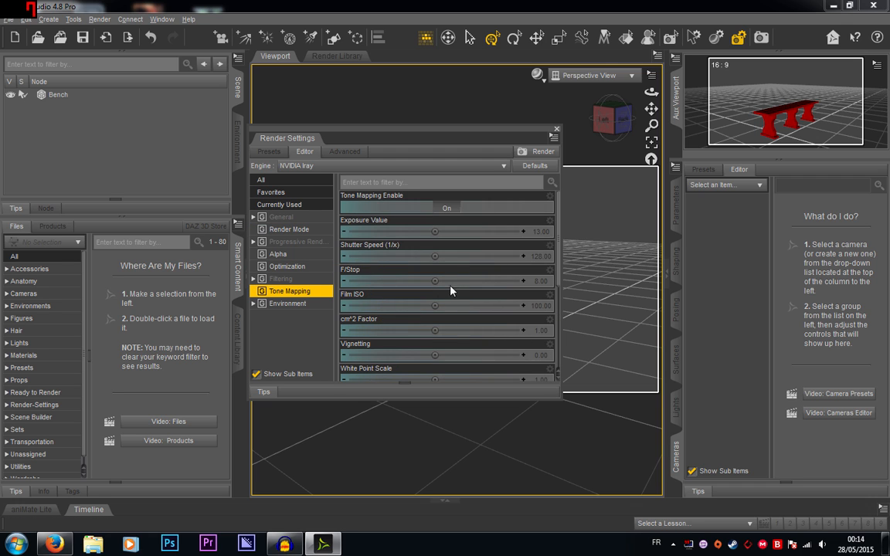
pyautogui.scroll(-3, 405, 255)
pyautogui.click(309, 306)
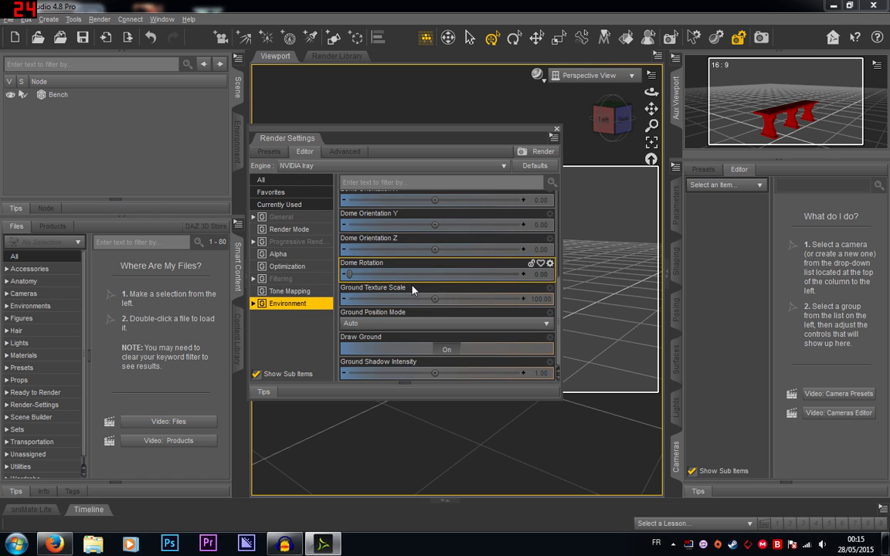
pyautogui.scroll(3, 371, 256)
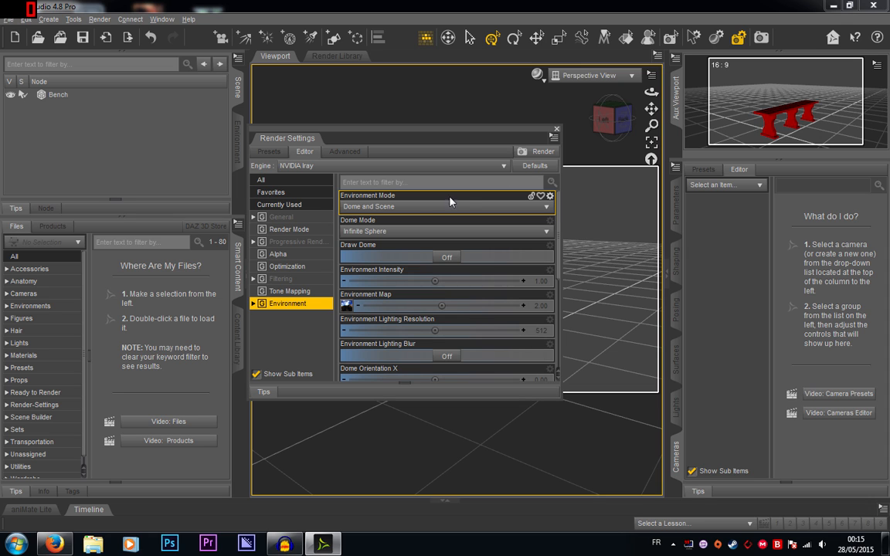
# Step: Compare the Iray Tone Mapping controls with the Environment controls once more, finishing on the Environment group
pyautogui.click(281, 279)
pyautogui.click(292, 292)
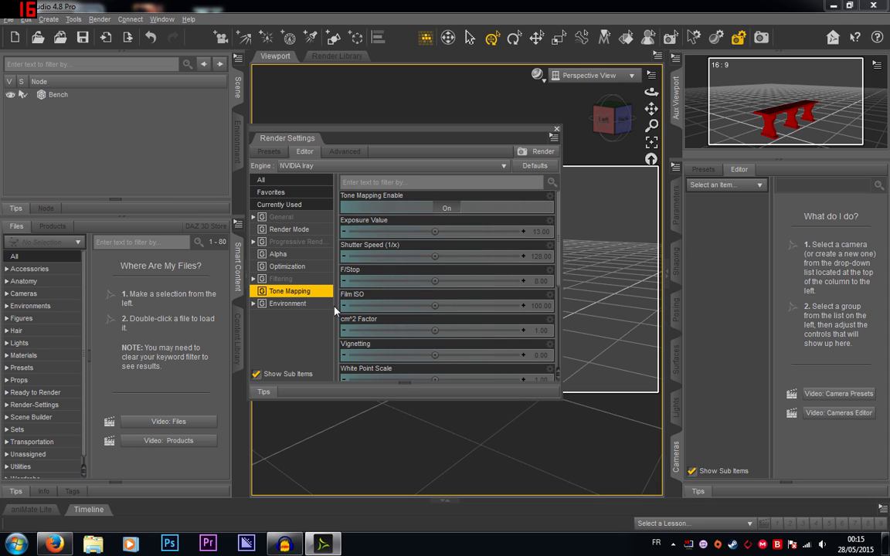
pyautogui.click(290, 304)
pyautogui.scroll(-6, 381, 237)
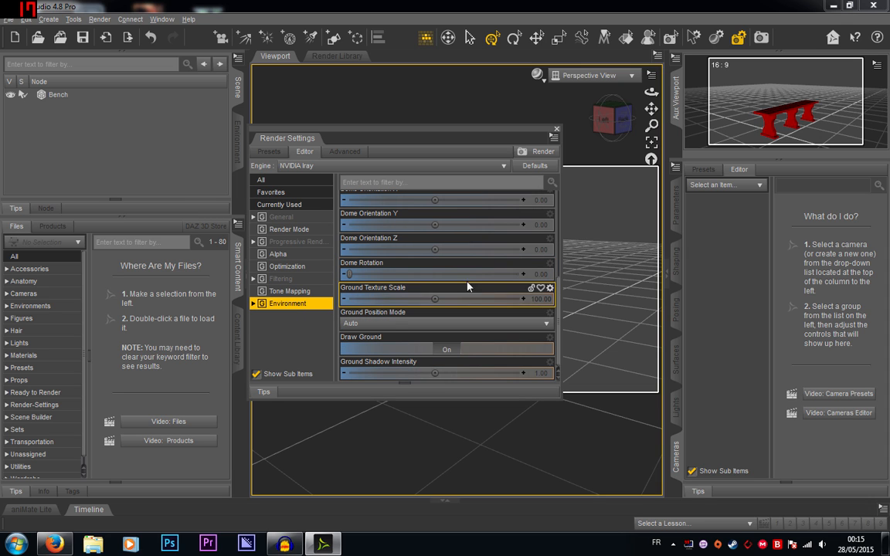
pyautogui.click(320, 292)
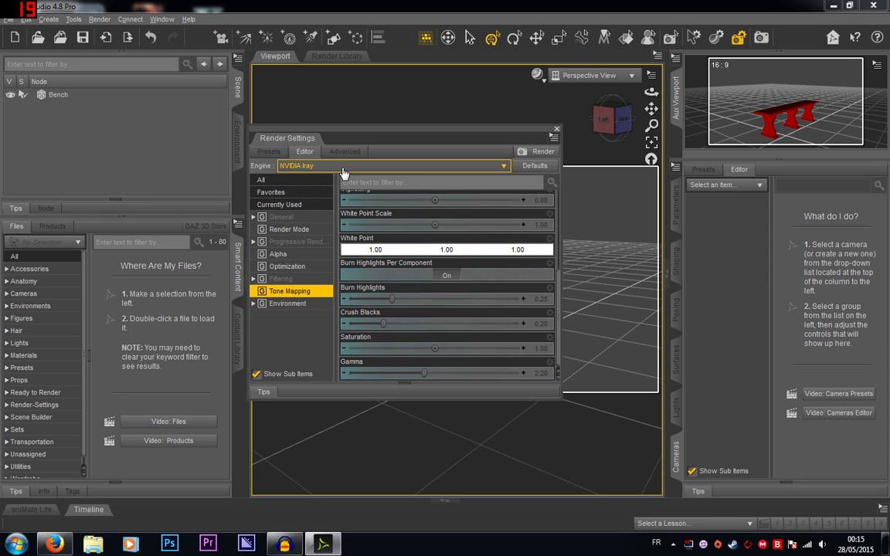
pyautogui.click(290, 304)
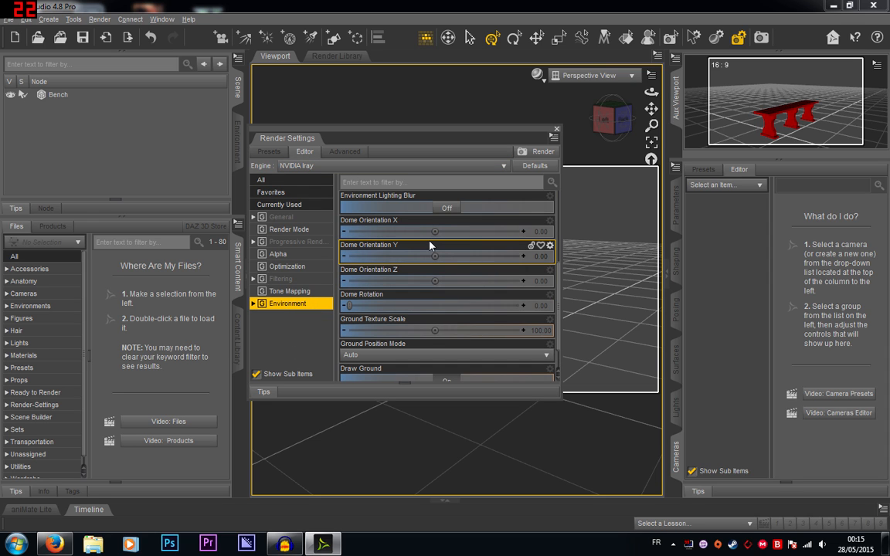
pyautogui.scroll(3, 433, 255)
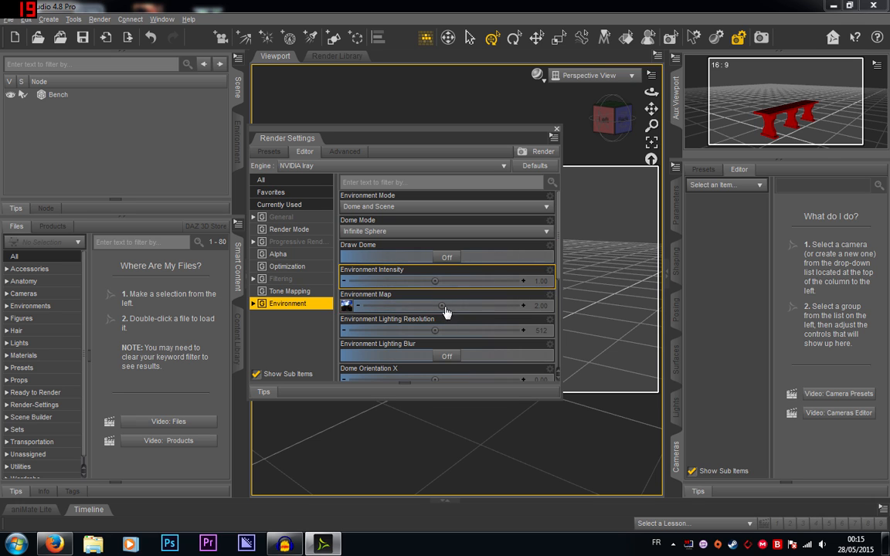
pyautogui.click(293, 292)
pyautogui.click(309, 304)
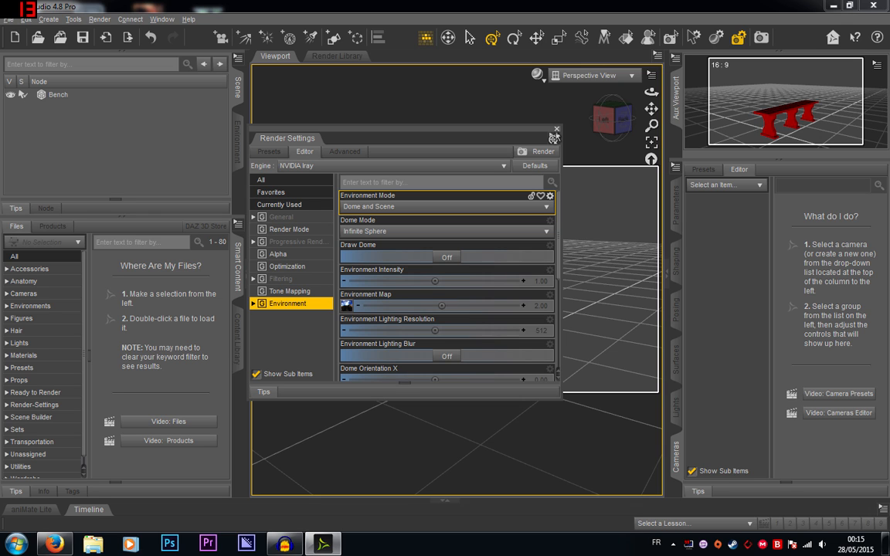
# Step: Close the render settings and select the bench in the scene
pyautogui.click(556, 129)
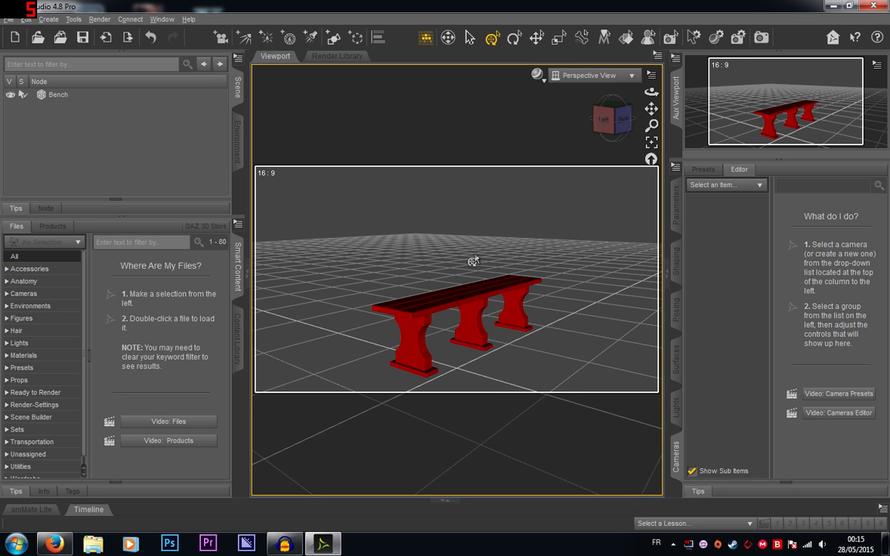
pyautogui.click(463, 298)
pyautogui.click(540, 227)
pyautogui.click(497, 292)
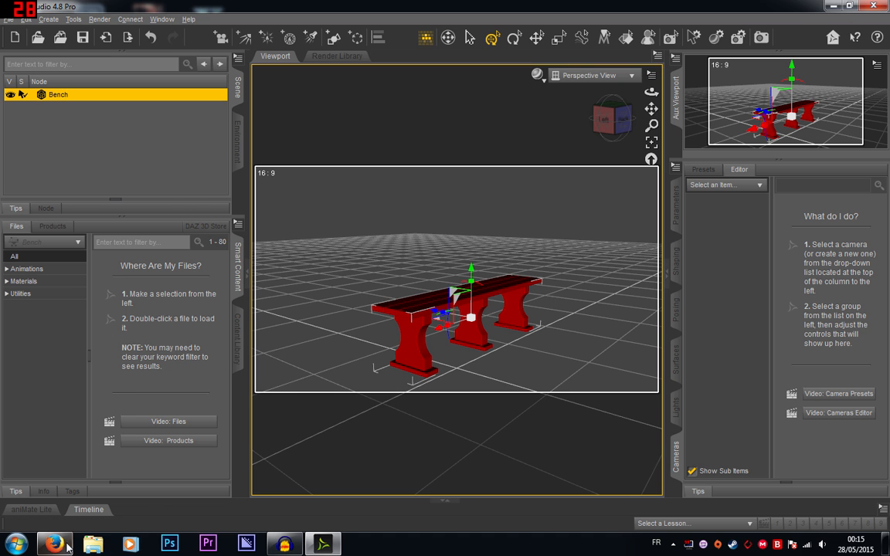
# Step: Switch to Firefox and close the enlarged Spring Rain Iray 2015 gallery image
pyautogui.click(42, 547)
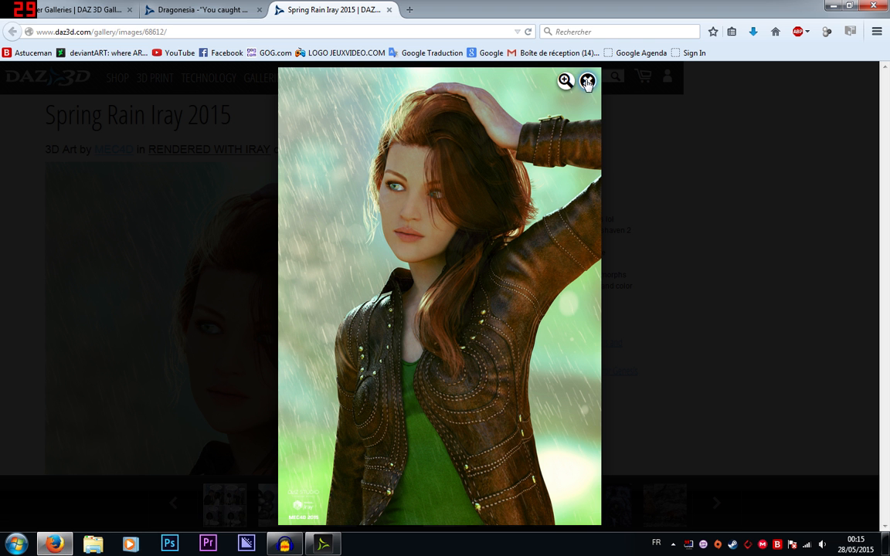
pyautogui.click(588, 81)
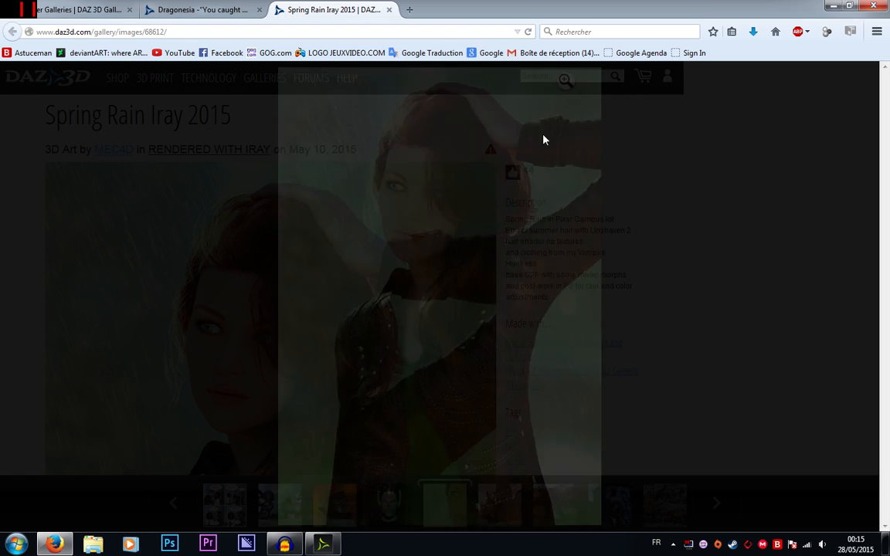
# Step: In Windows Explorer, open the 4K folder under RENDUS FINAUX (AVEC LOGO) in the DAZ STUDIO image folder on the WDMYCLOUD network drive
pyautogui.click(95, 546)
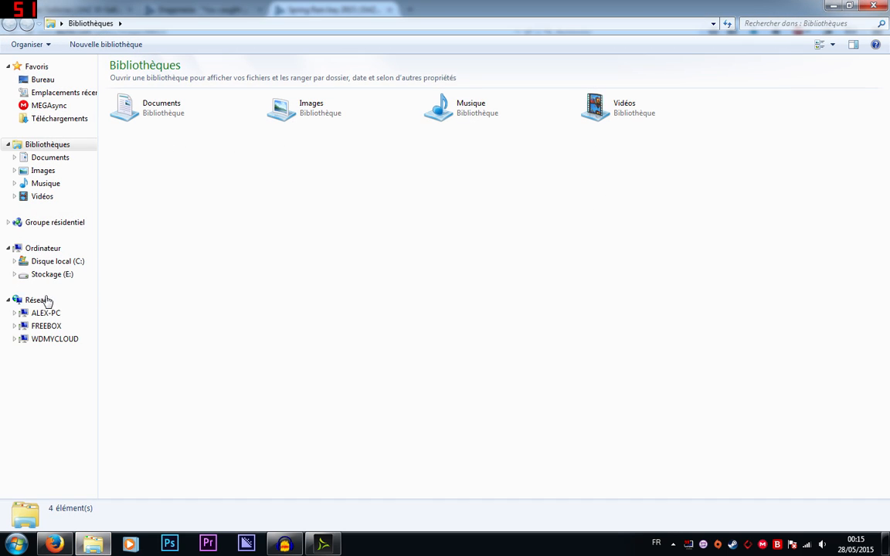
pyautogui.click(69, 338)
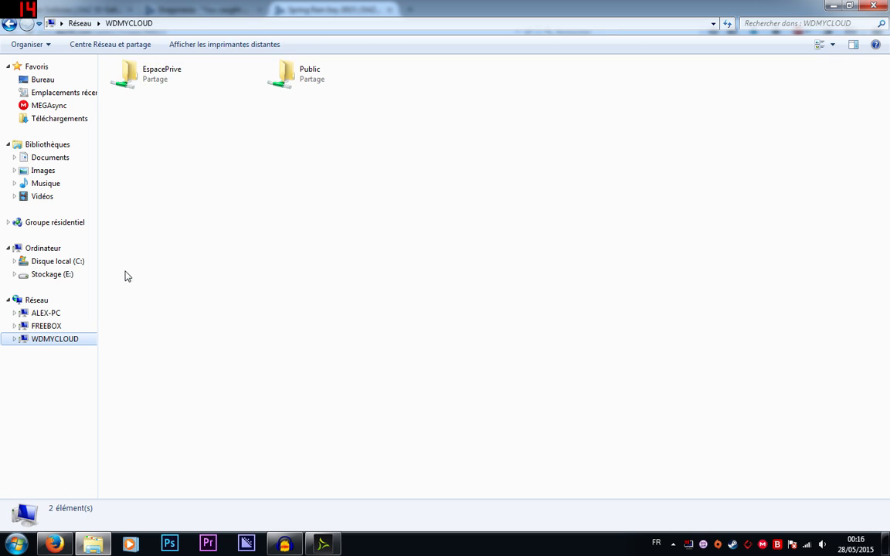
pyautogui.doubleClick(178, 82)
pyautogui.doubleClick(146, 80)
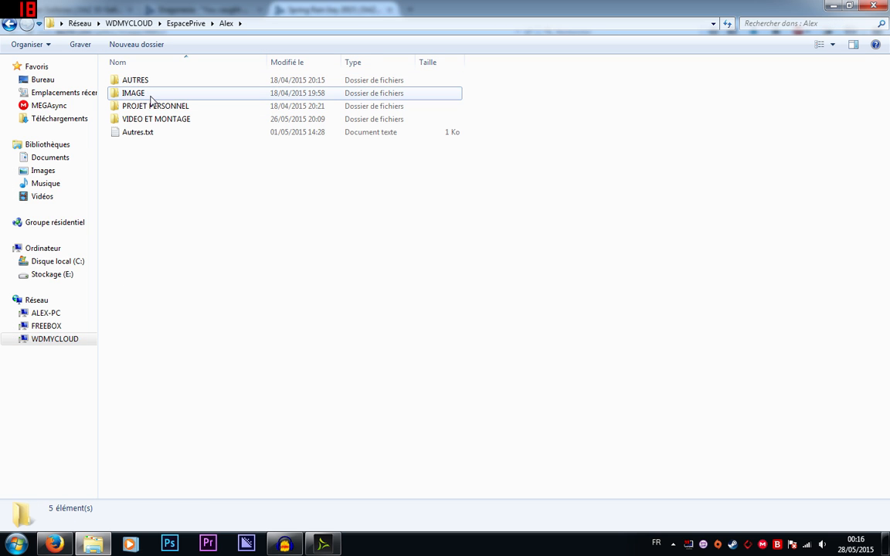
pyautogui.doubleClick(139, 93)
pyautogui.doubleClick(153, 93)
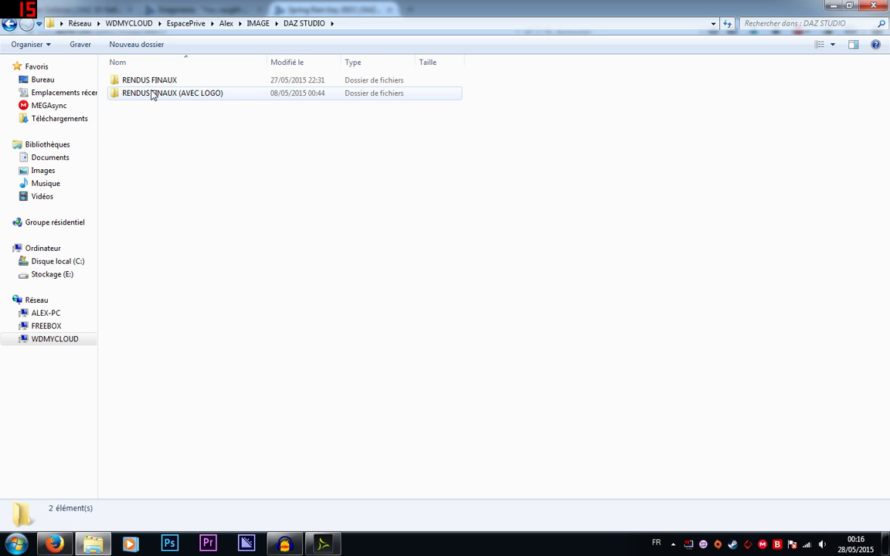
pyautogui.doubleClick(152, 93)
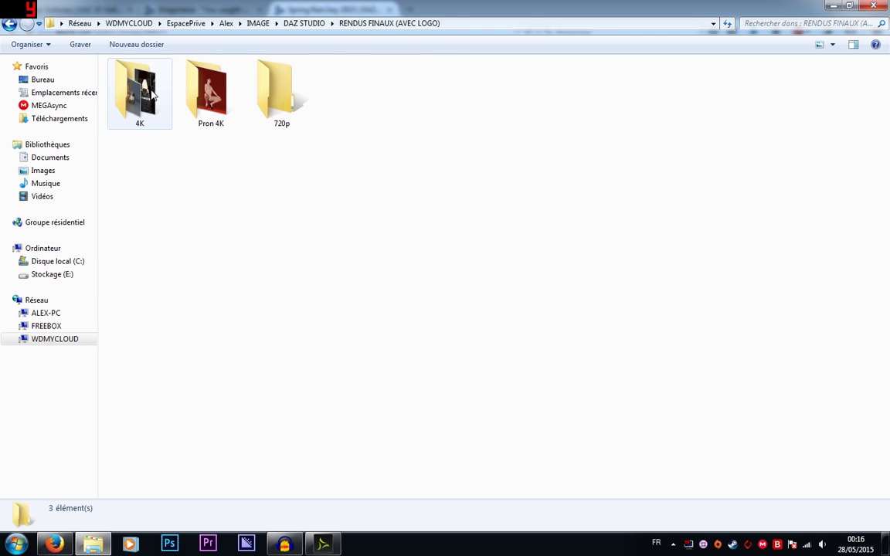
pyautogui.doubleClick(138, 86)
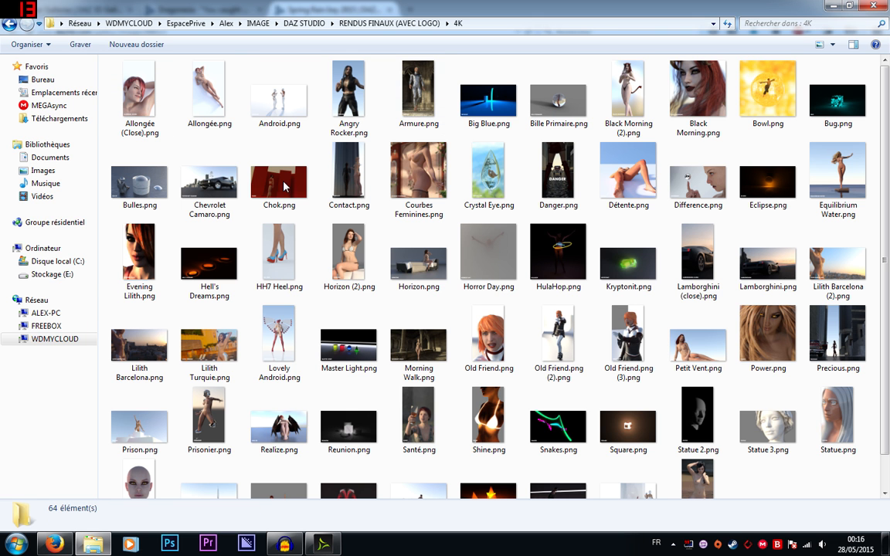
# Step: View the Chevrolet Camaro.png render at actual size and fitted to the window, and close it
pyautogui.doubleClick(209, 182)
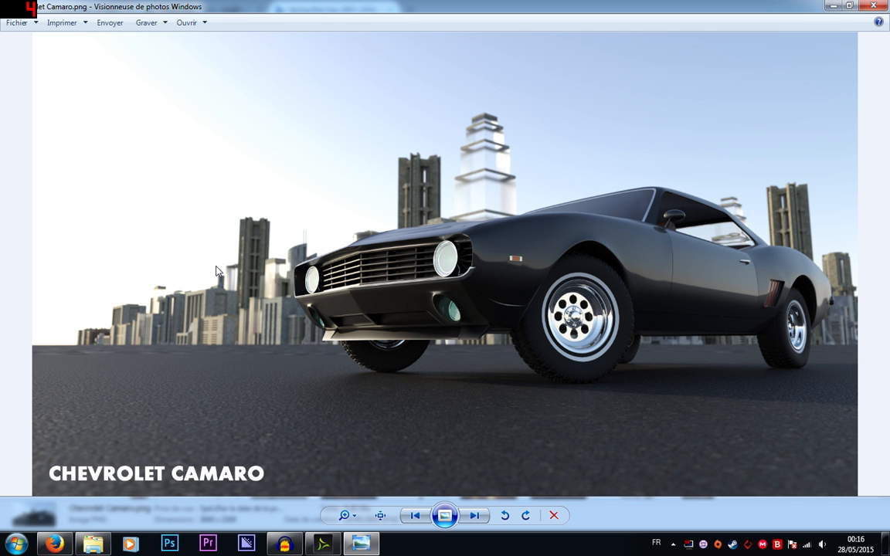
pyautogui.click(385, 518)
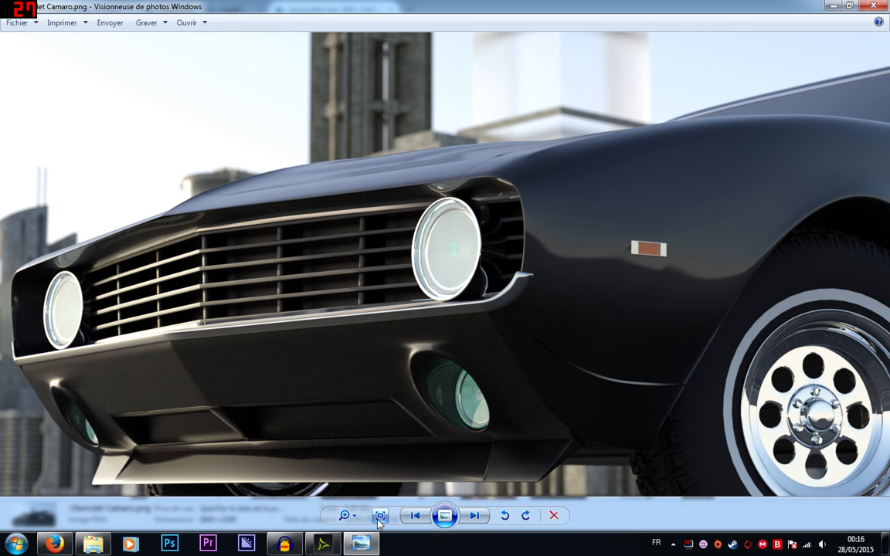
pyautogui.click(385, 519)
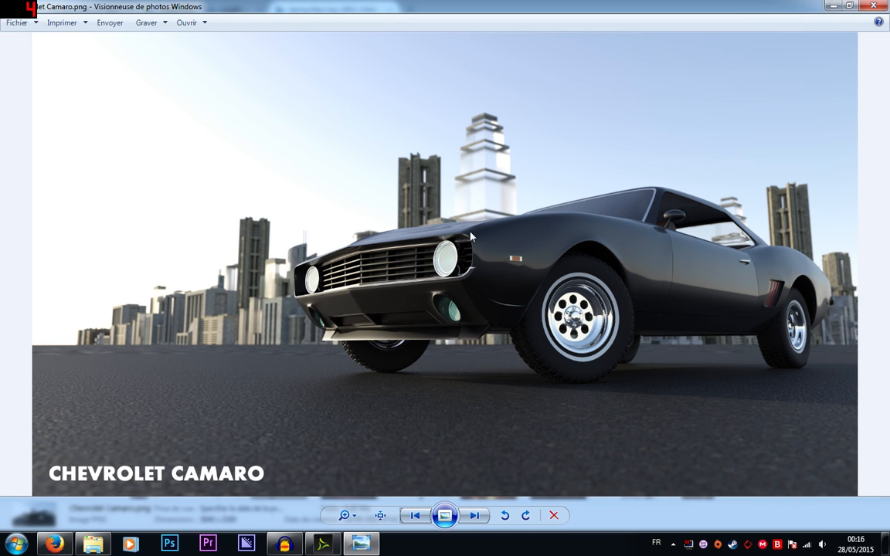
pyautogui.click(871, 7)
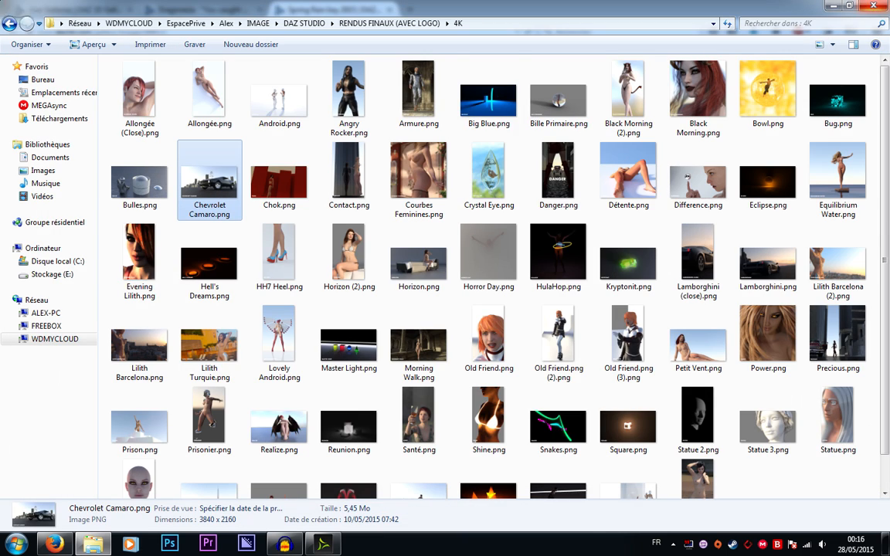
# Step: View the Armure.png render fitted to the window and close it
pyautogui.doubleClick(421, 93)
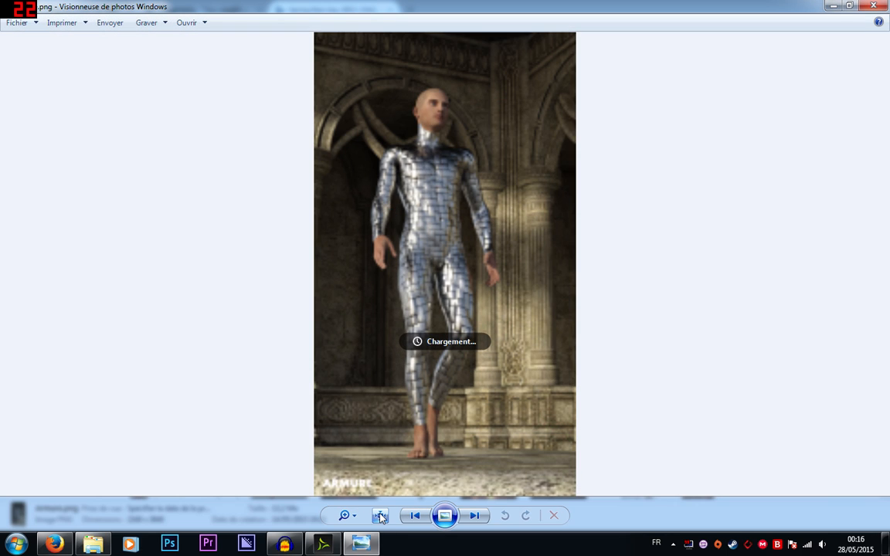
pyautogui.click(380, 516)
pyautogui.click(380, 516)
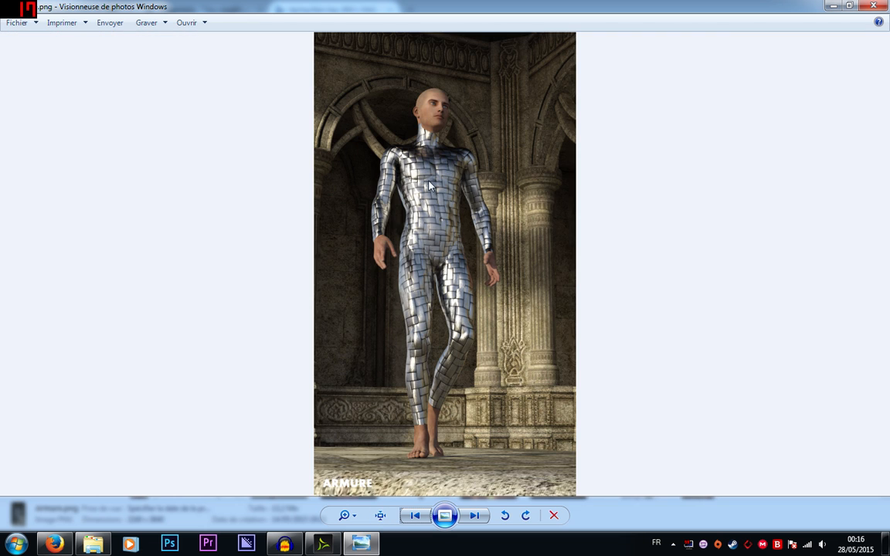
pyautogui.click(849, 7)
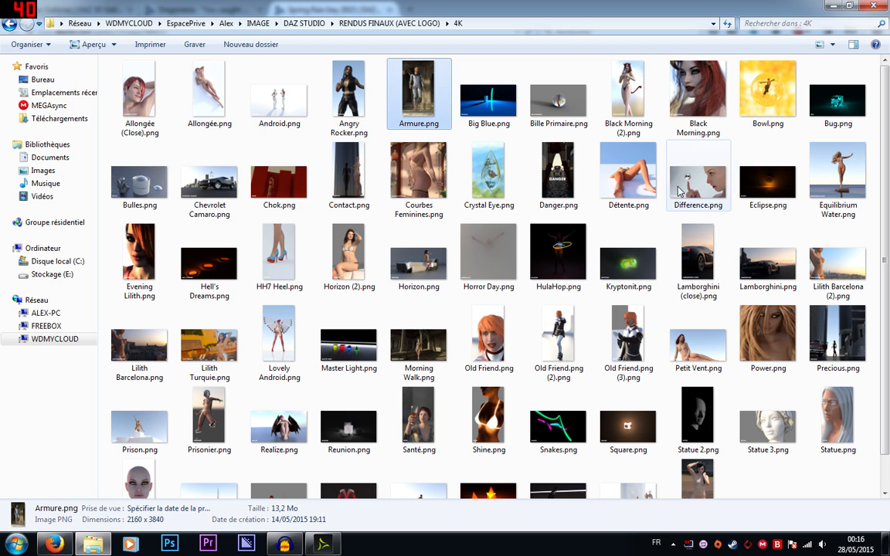
# Step: View the Difference.png render at actual size and fitted to the window, and close it
pyautogui.doubleClick(678, 190)
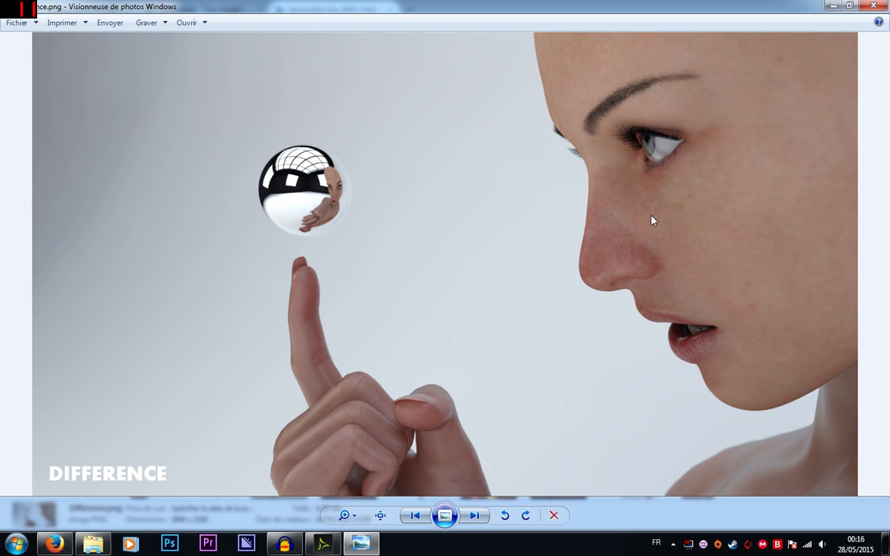
pyautogui.click(382, 520)
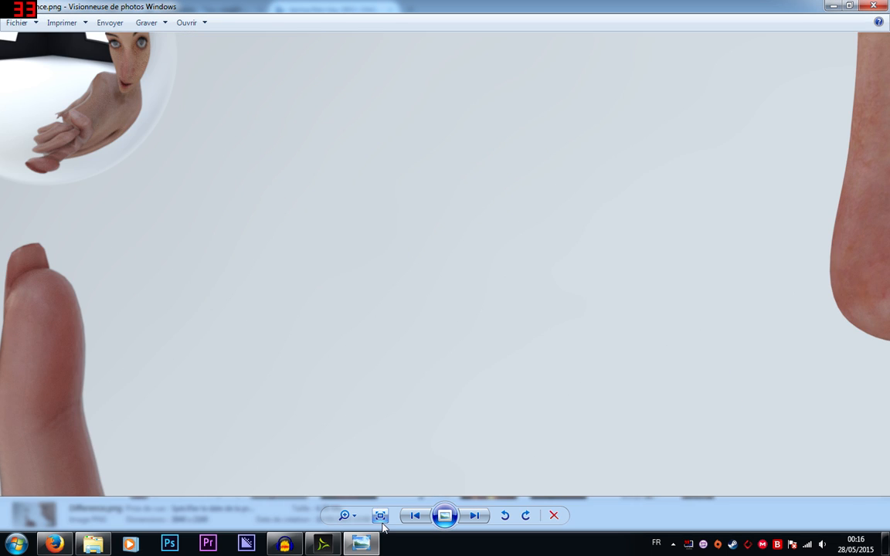
pyautogui.click(383, 524)
pyautogui.click(873, 5)
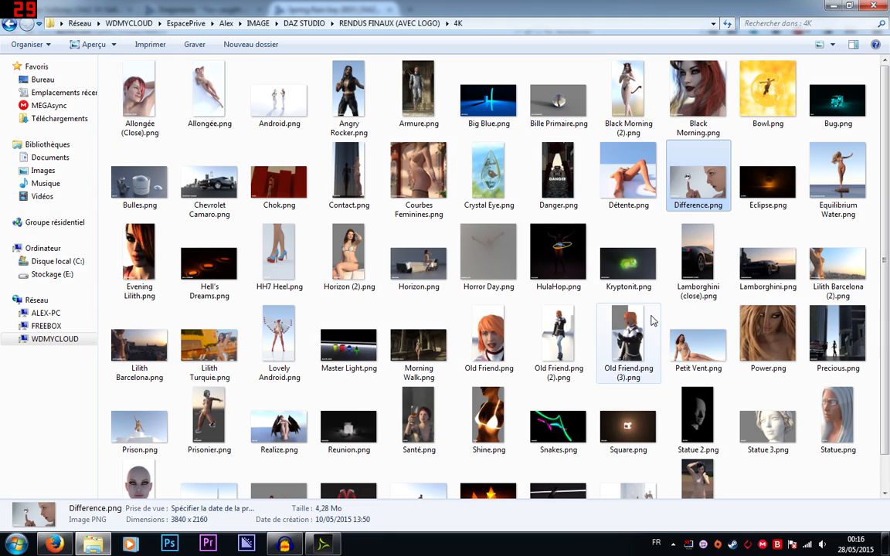
# Step: Switch back to DAZ Studio, start rendering the bench scene, and check its progress before reopening the render window
pyautogui.click(834, 5)
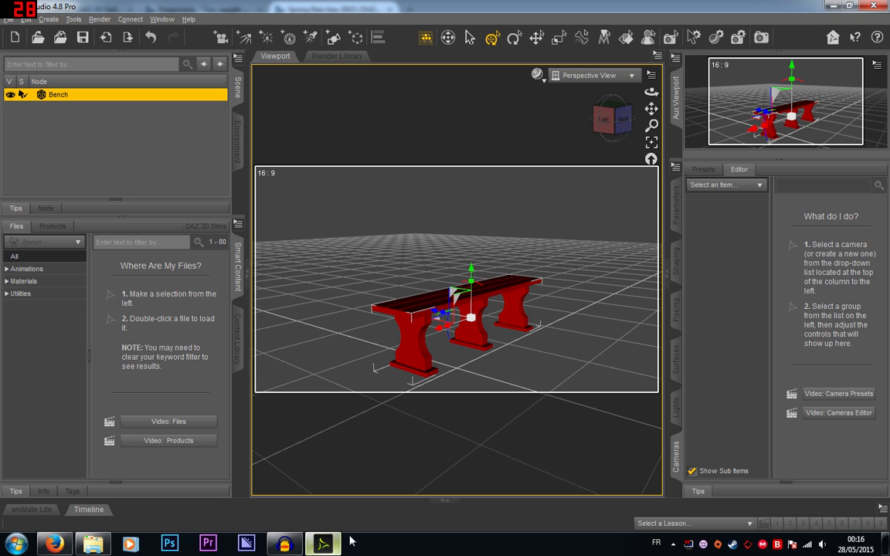
pyautogui.click(834, 5)
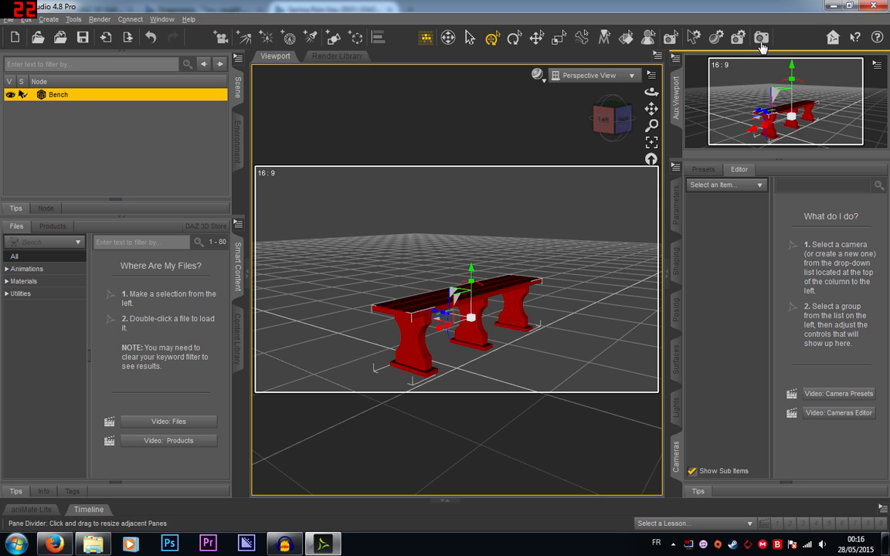
pyautogui.click(761, 37)
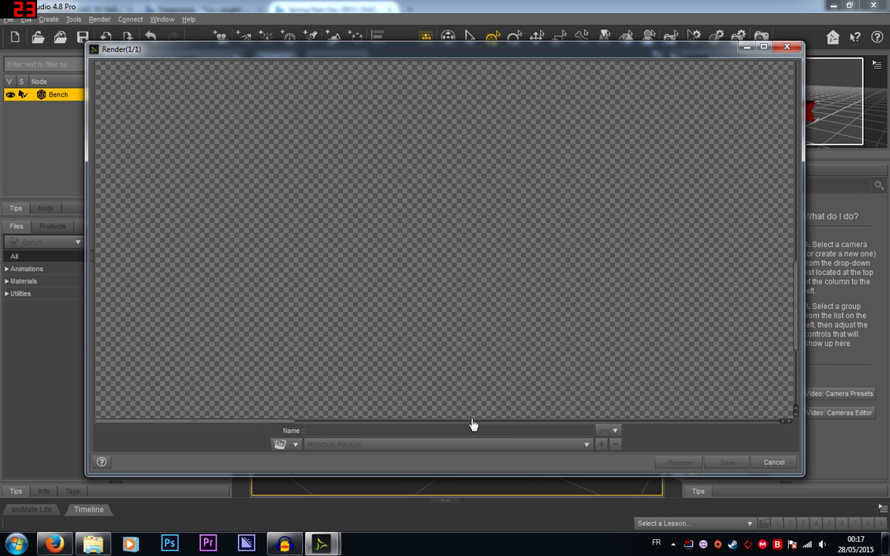
pyautogui.click(471, 422)
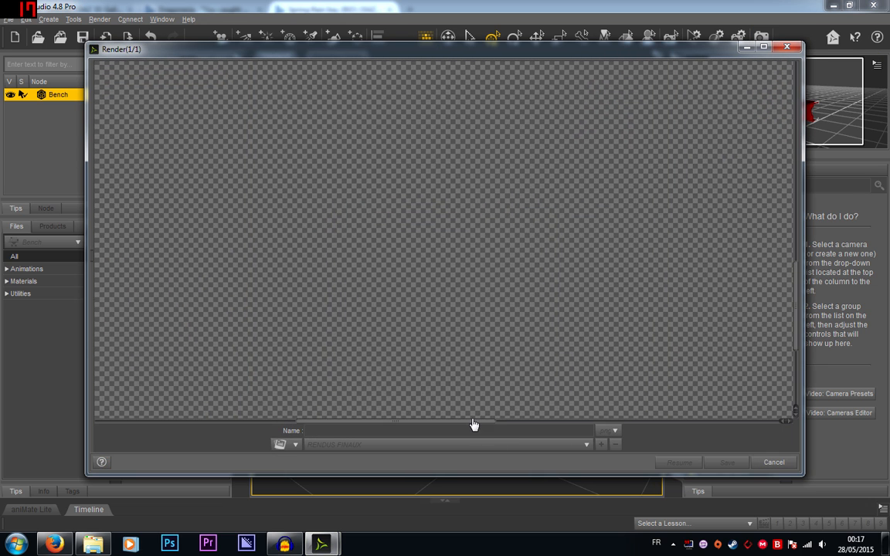
pyautogui.click(747, 50)
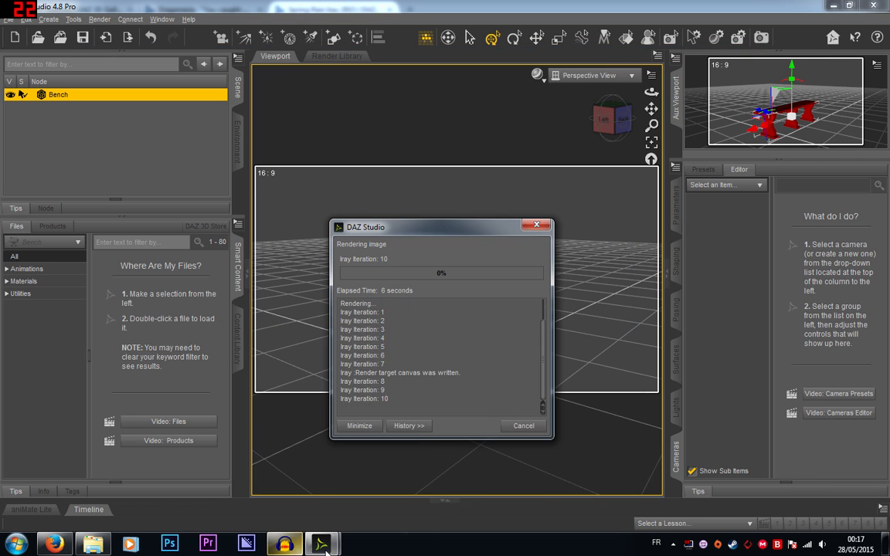
pyautogui.moveTo(321, 544)
pyautogui.click(344, 498)
# Step: Examine the bench render in progress, from the seat and legs to the shadow cast on the ground
pyautogui.scroll(5, 576, 336)
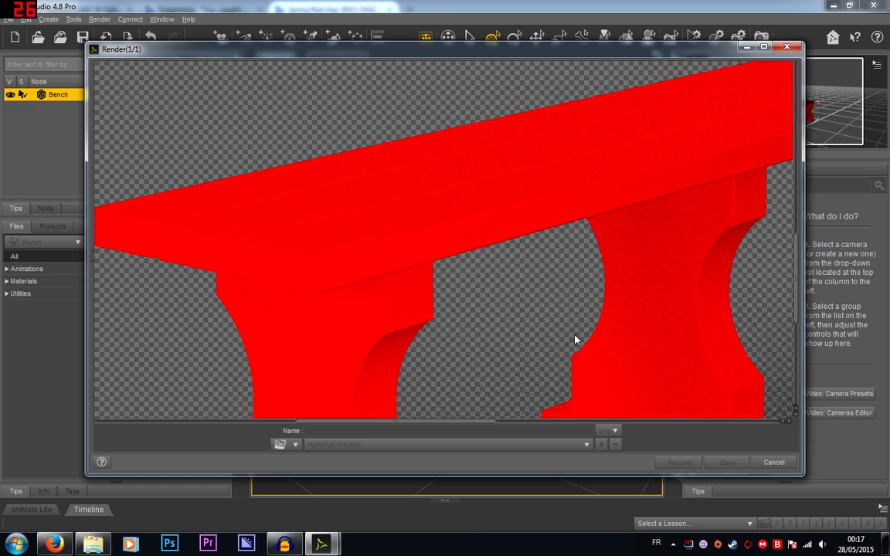
pyautogui.scroll(-5, 467, 250)
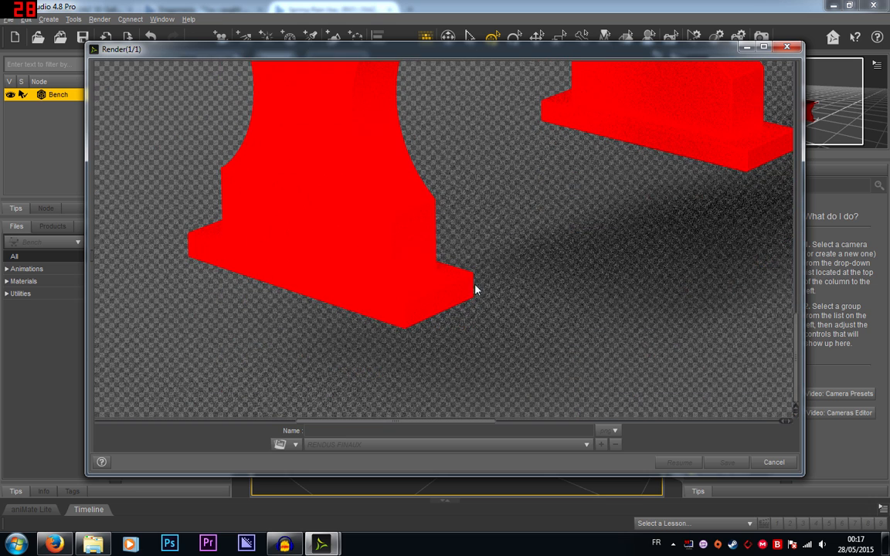
pyautogui.scroll(5, 481, 299)
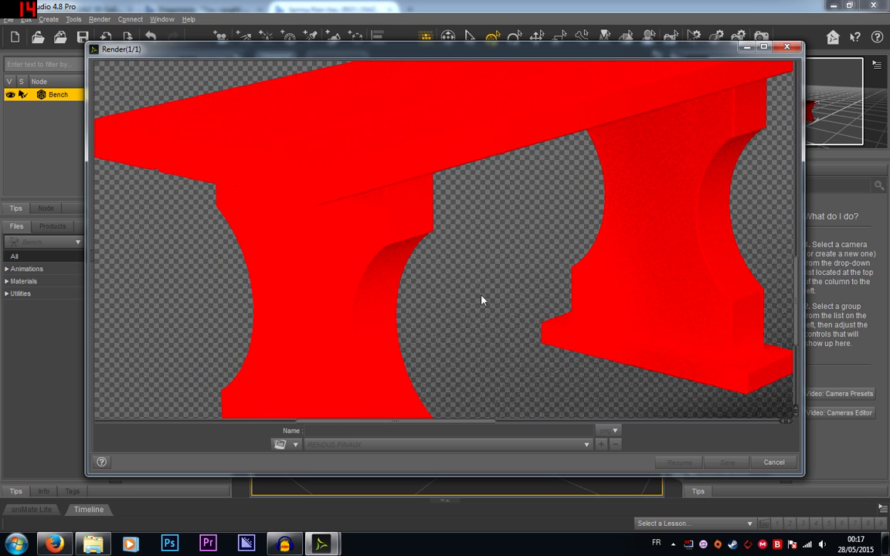
pyautogui.scroll(5, 481, 300)
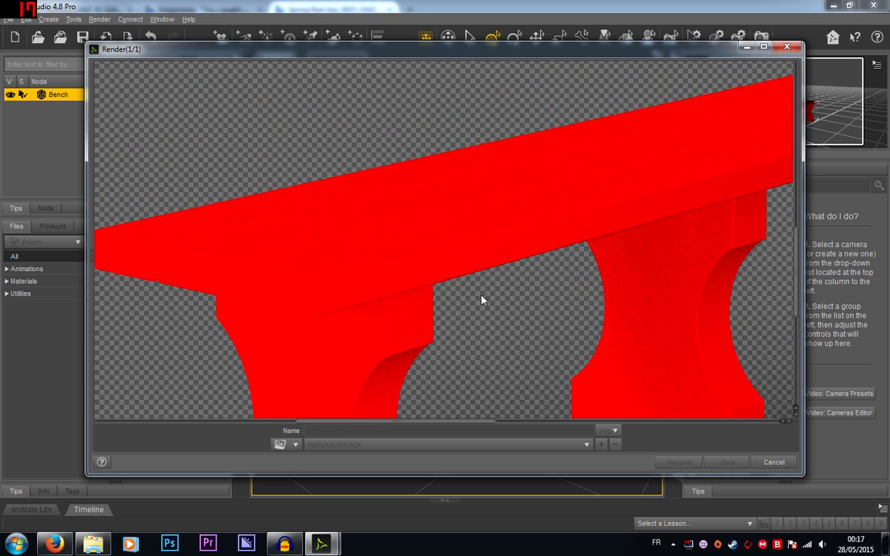
pyautogui.scroll(-5, 481, 300)
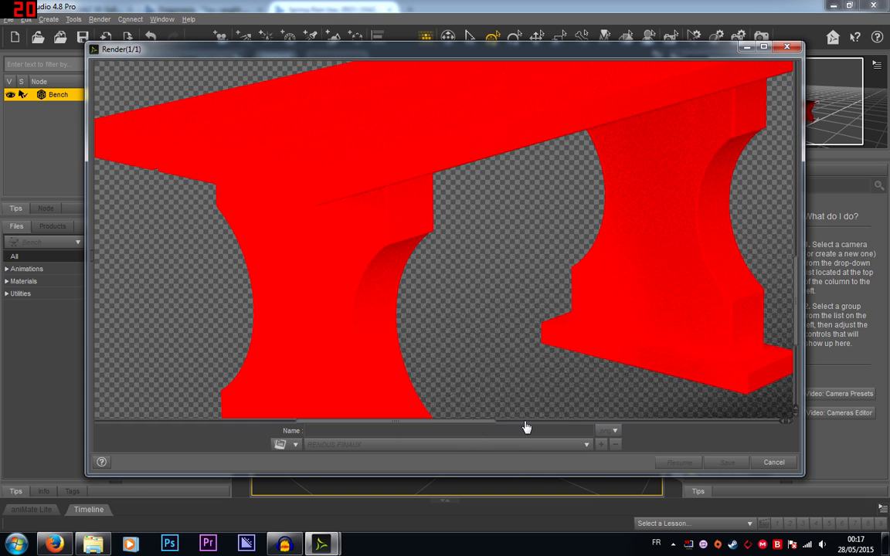
pyautogui.scroll(-5, 598, 399)
pyautogui.scroll(5, 590, 372)
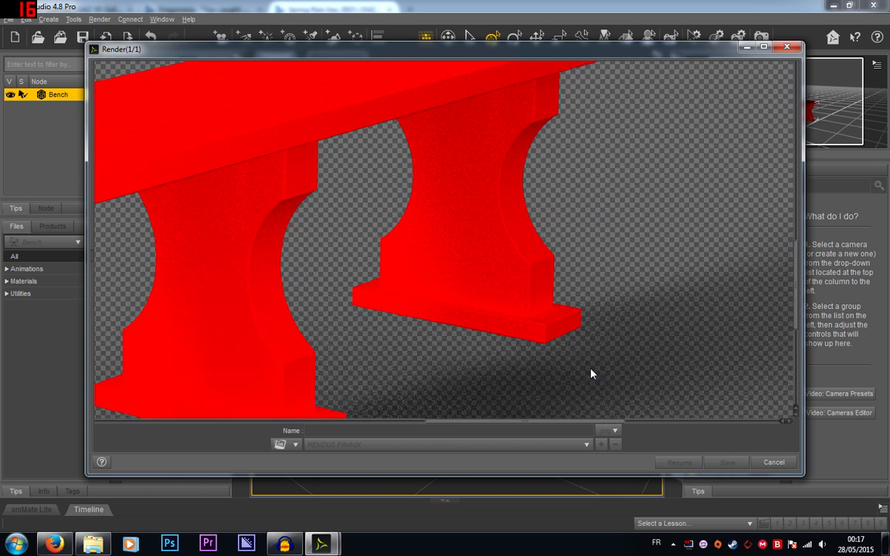
pyautogui.scroll(-5, 595, 394)
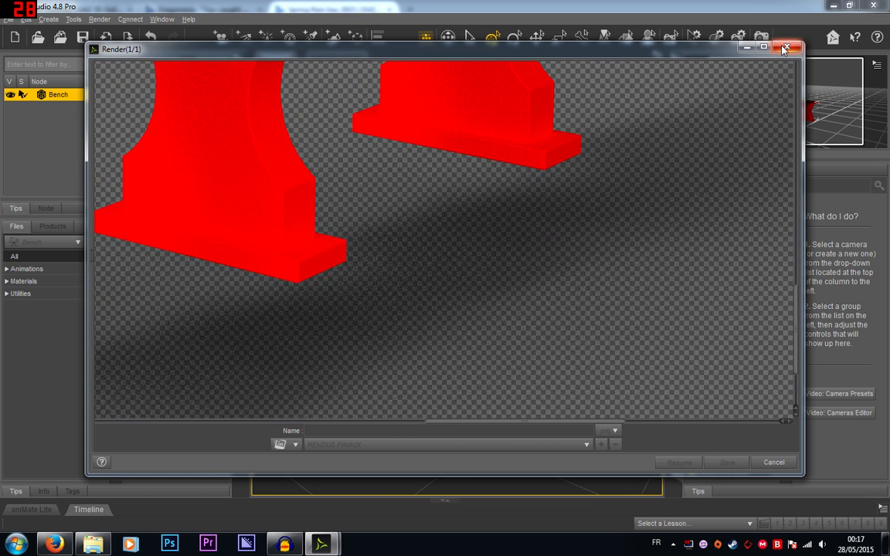
# Step: Interrupt the bench render, resume it, and check the Iray iterations in the progress log
pyautogui.click(784, 49)
pyautogui.click(421, 276)
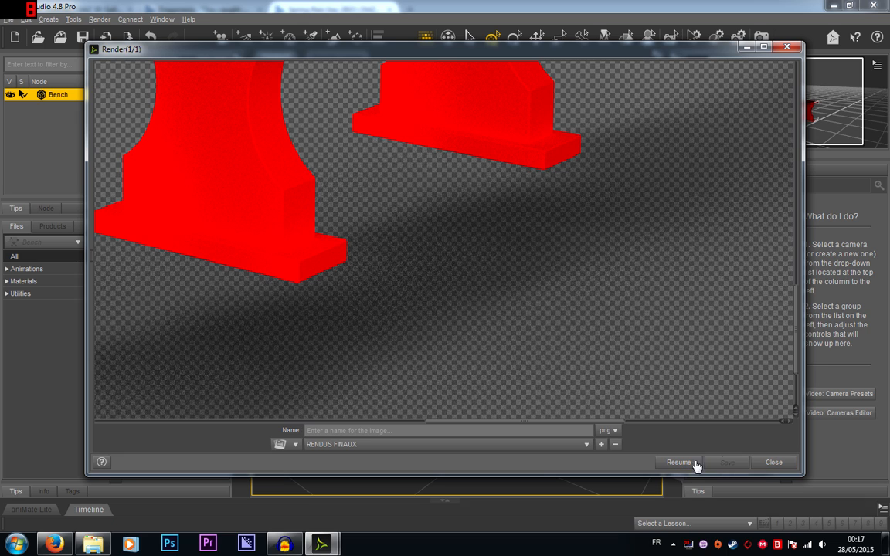
pyautogui.click(680, 463)
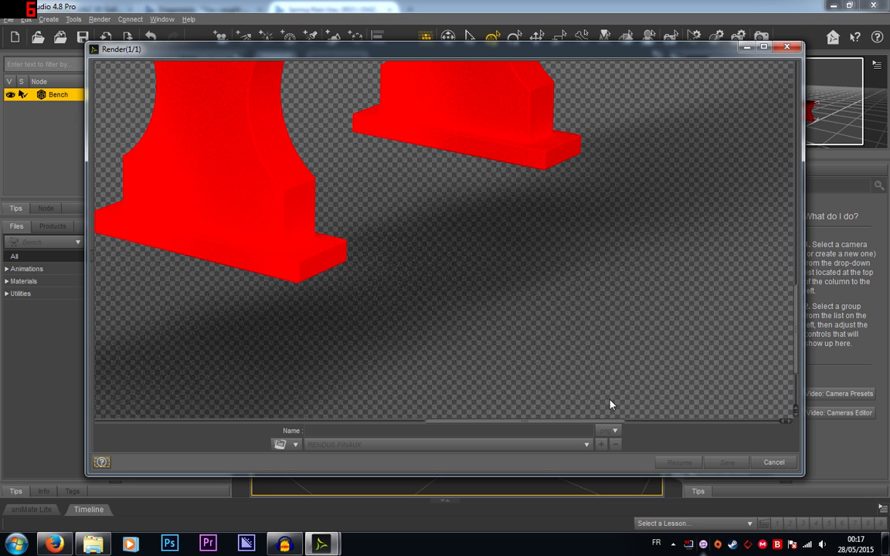
pyautogui.click(747, 47)
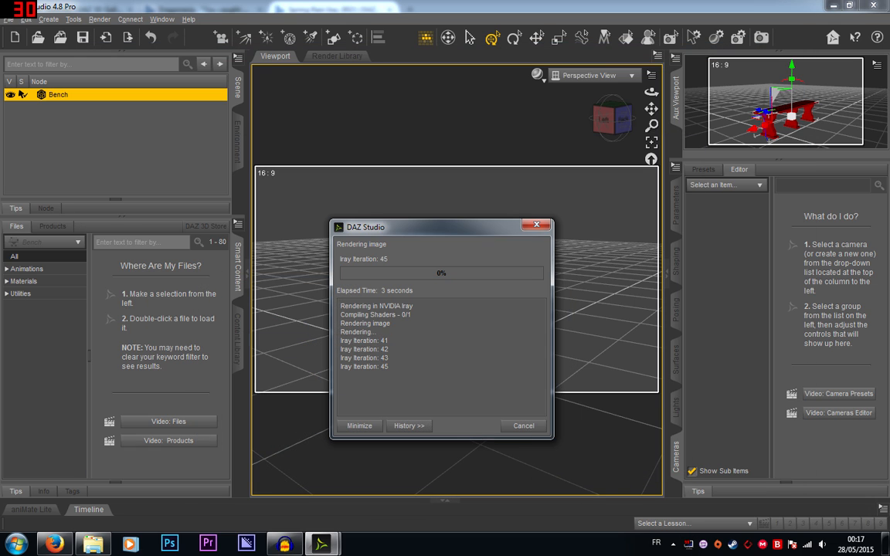
pyautogui.moveTo(379, 341); pyautogui.dragTo(390, 377)
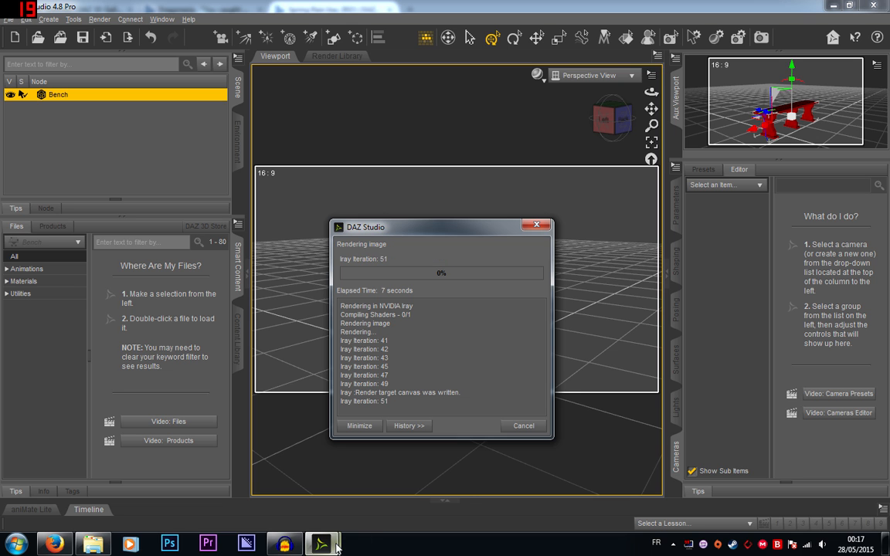
pyautogui.moveTo(336, 549)
pyautogui.click(364, 432)
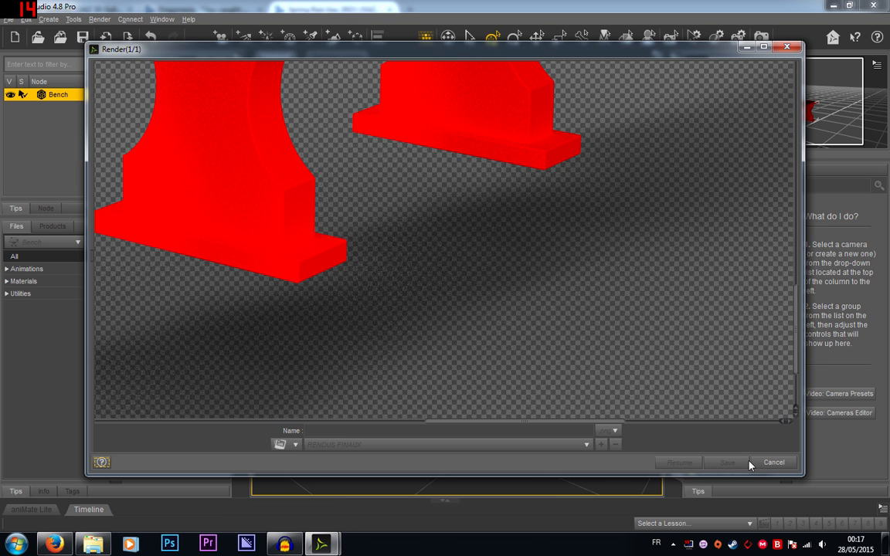
# Step: Cancel the resumed bench render and close the render window without saving
pyautogui.click(757, 462)
pyautogui.click(409, 384)
pyautogui.click(786, 50)
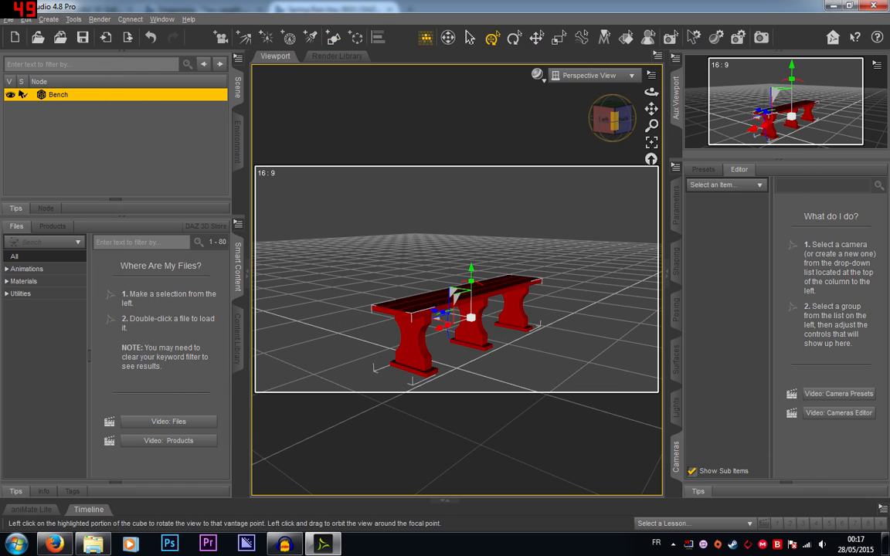
# Step: Orbit to a side view of the bench, deselect it, and select Color Bleeding Sample among the Ready to Render content
pyautogui.moveTo(615, 120)
pyautogui.mouseDown()
pyautogui.moveTo(576, 133)
pyautogui.moveTo(556, 126)
pyautogui.moveTo(620, 106)
pyautogui.mouseUp()
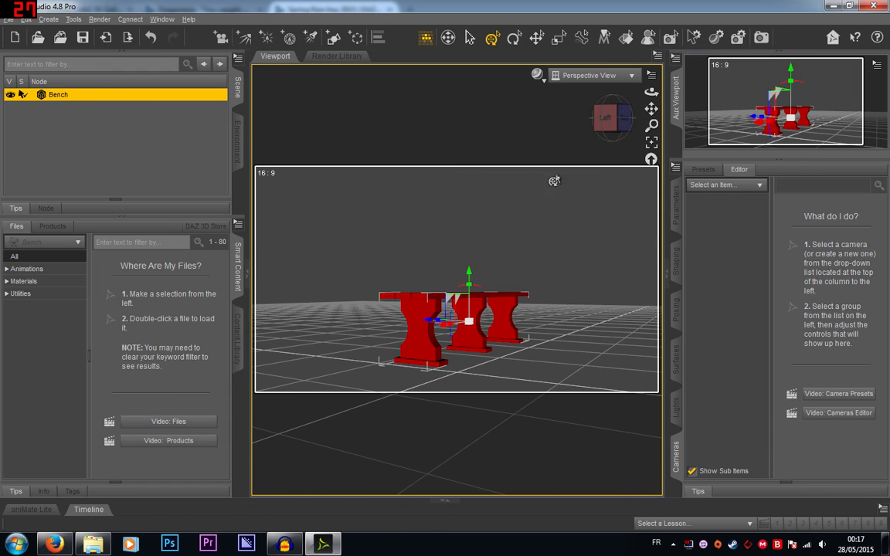
pyautogui.click(324, 246)
pyautogui.scroll(-1, 31, 386)
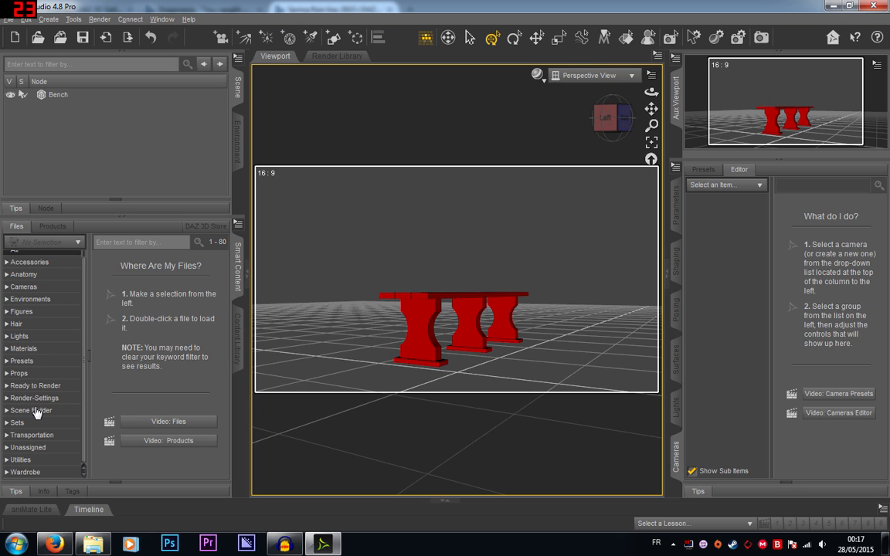
pyautogui.click(37, 385)
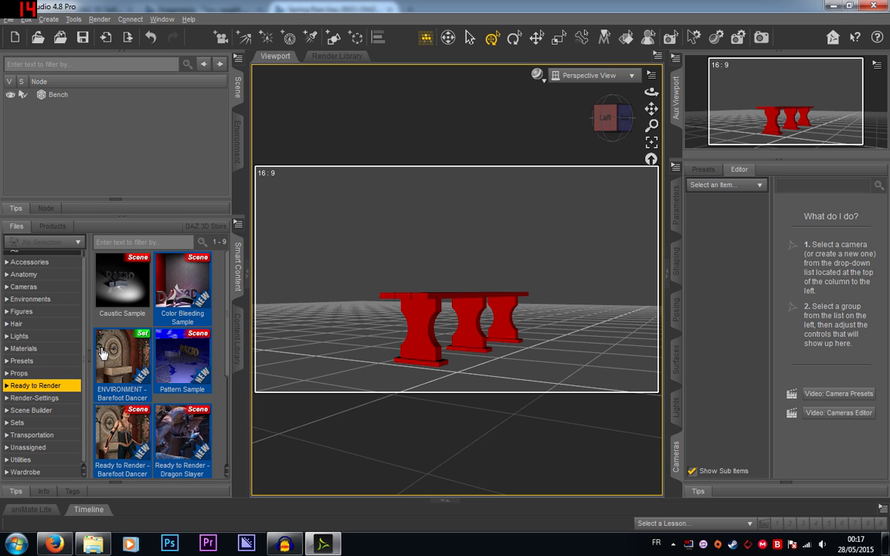
pyautogui.moveTo(153, 380)
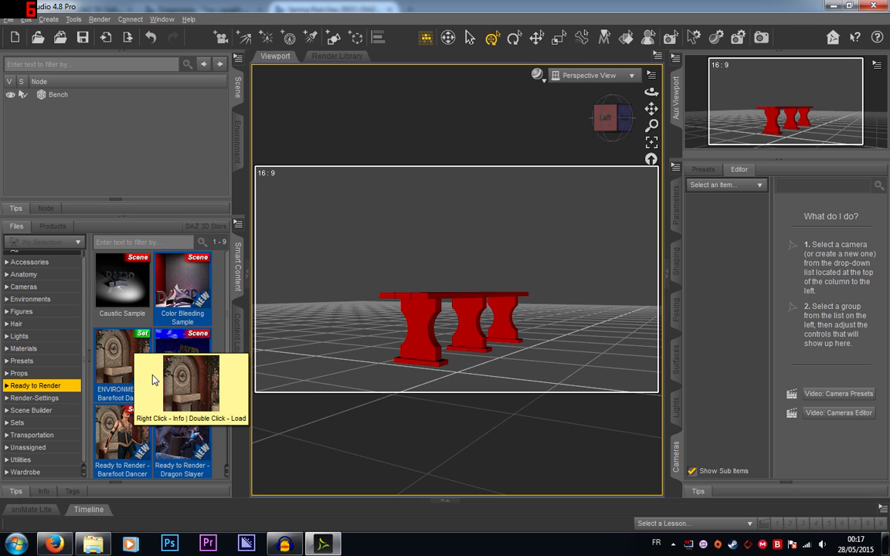
pyautogui.scroll(-3, 193, 379)
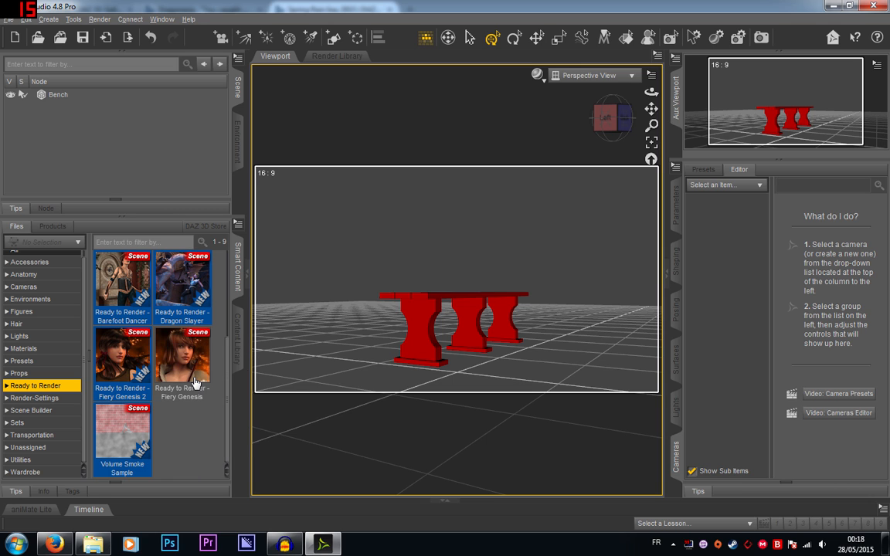
pyautogui.scroll(3, 175, 456)
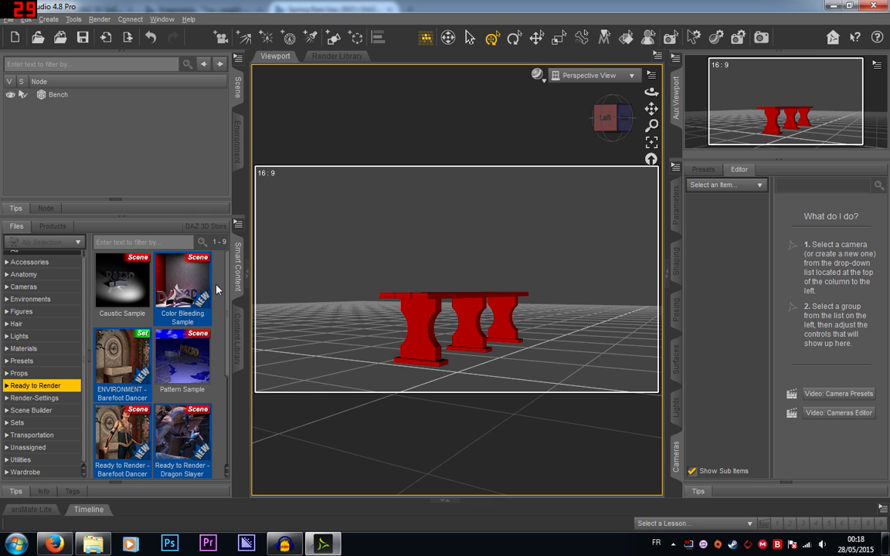
pyautogui.click(186, 268)
# Step: Glance at the NVIDIA Iray render settings, and delete the bench from the scene
pyautogui.click(745, 43)
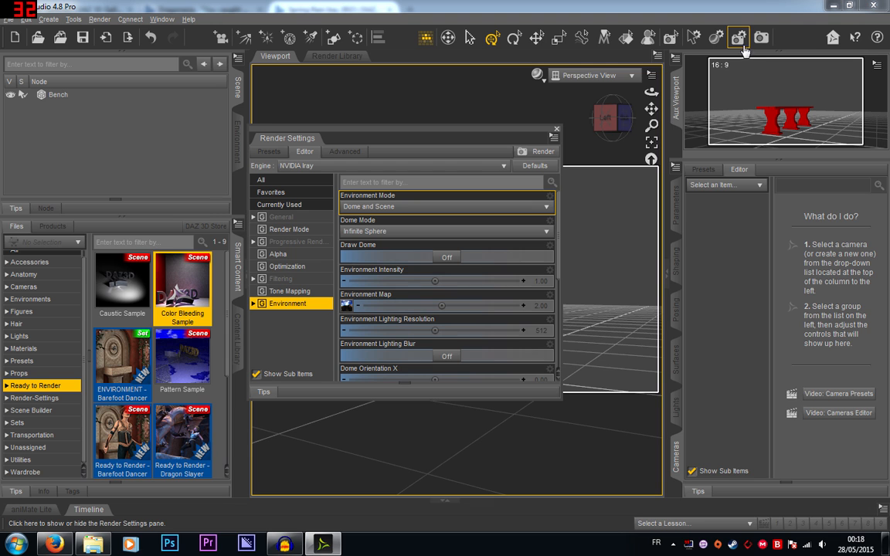
pyautogui.click(556, 128)
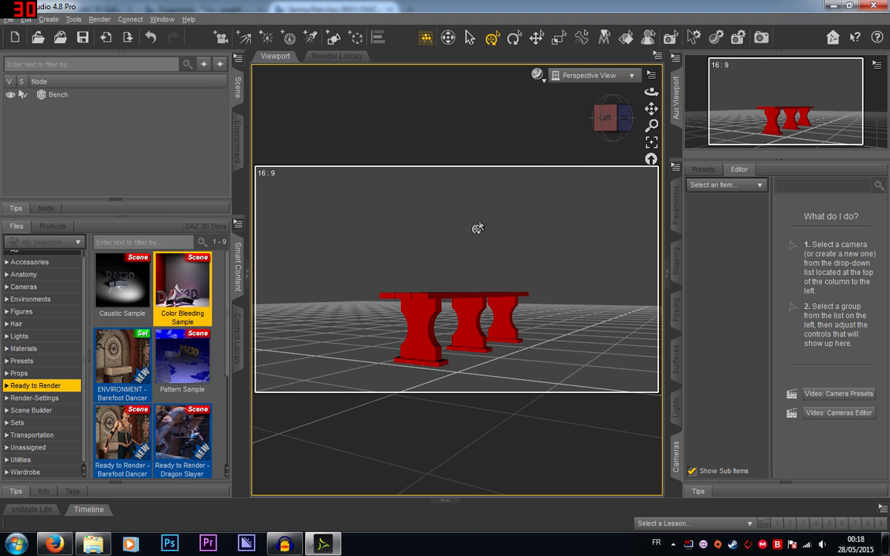
pyautogui.click(416, 340)
pyautogui.press('Delete')
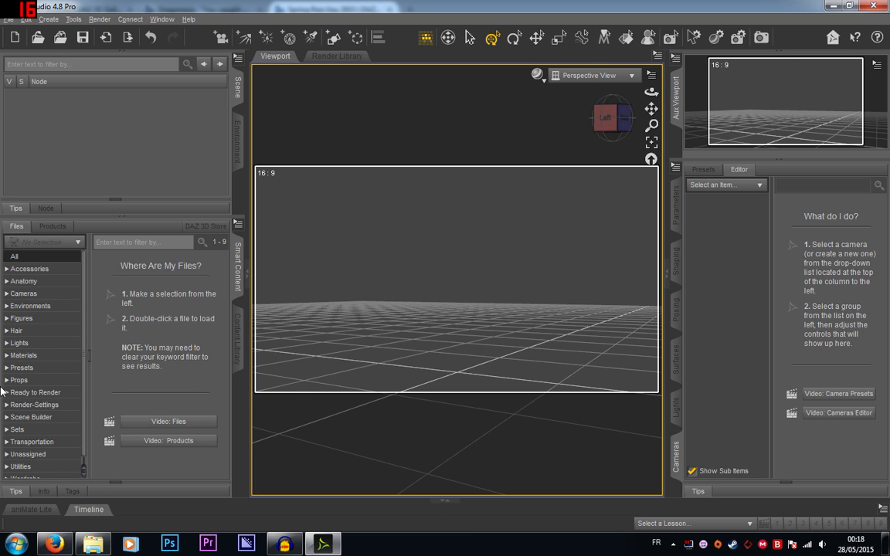
# Step: Load the Ready to Render - Fiery Genesis scene from the Ready to Render content category
pyautogui.click(31, 392)
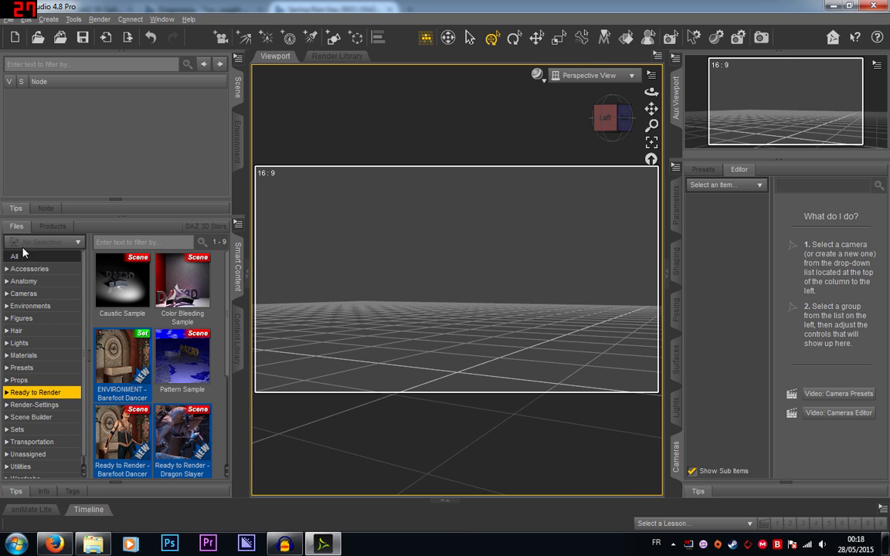
pyautogui.scroll(-2, 135, 333)
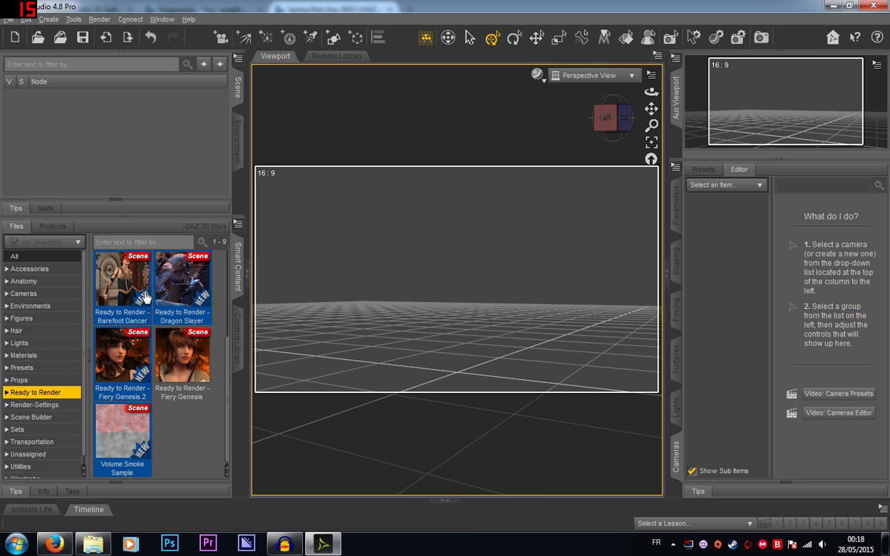
pyautogui.scroll(3, 151, 396)
pyautogui.scroll(-3, 150, 396)
pyautogui.scroll(3, 160, 338)
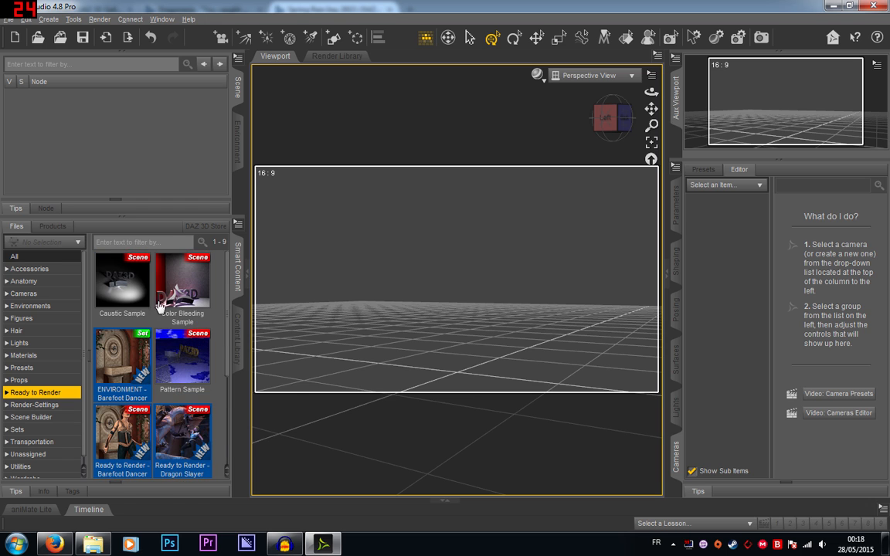
pyautogui.scroll(-3, 145, 277)
pyautogui.doubleClick(190, 356)
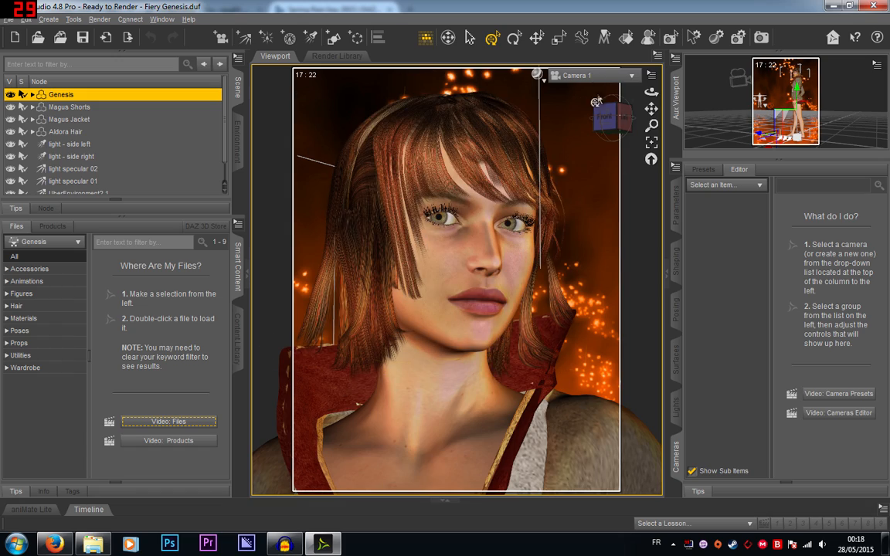
# Step: Switch the viewport from Camera 1 to Perspective View and rotate it to see the full figure from behind
pyautogui.click(600, 77)
pyautogui.click(592, 83)
pyautogui.click(607, 117)
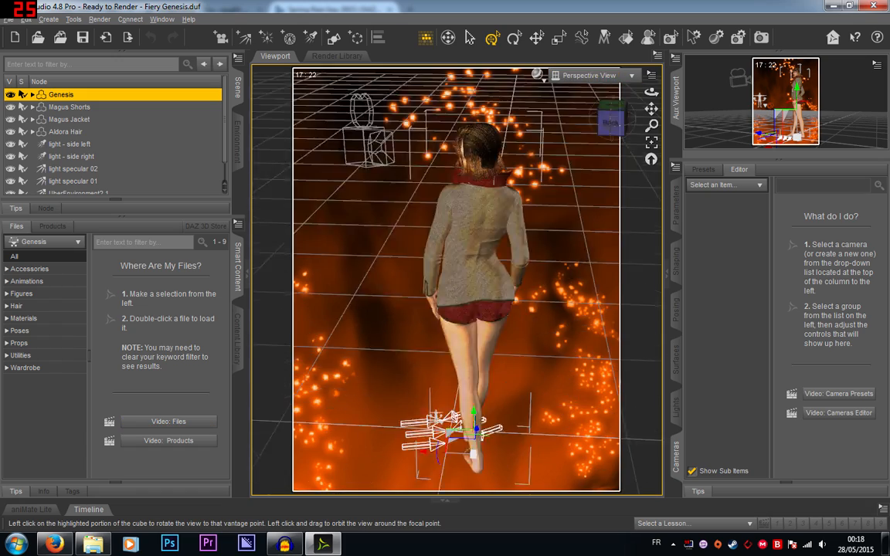
# Step: Orbit the Perspective View around to the figure's side, return the viewport to Camera 1, and deselect Genesis
pyautogui.moveTo(606, 117); pyautogui.dragTo(533, 134)
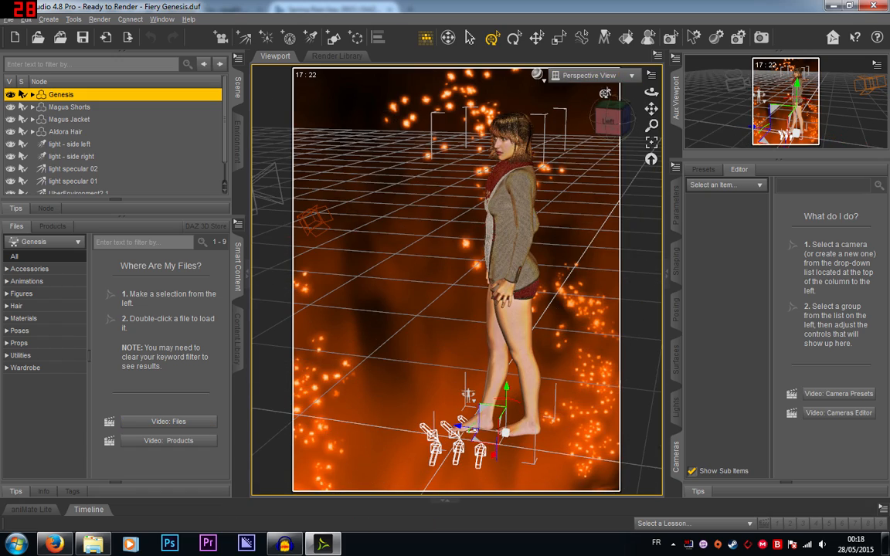
pyautogui.click(600, 77)
pyautogui.click(590, 184)
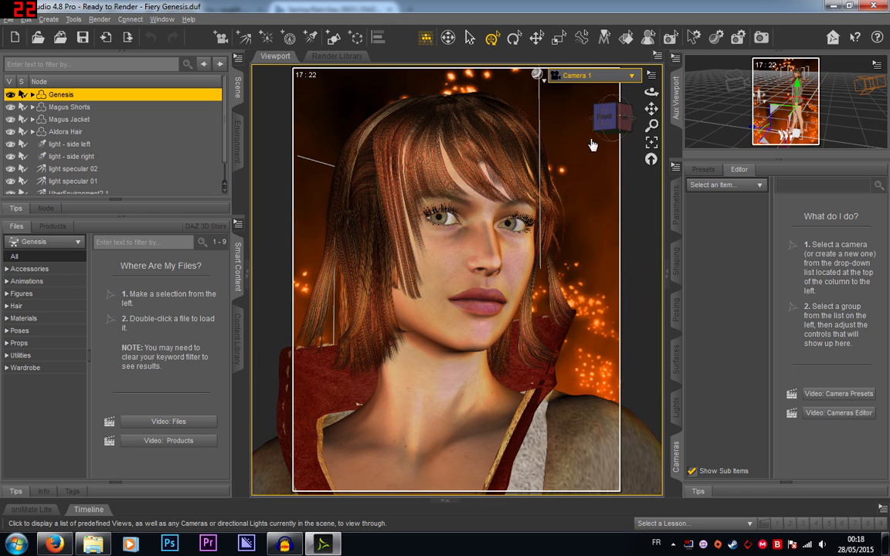
pyautogui.click(572, 117)
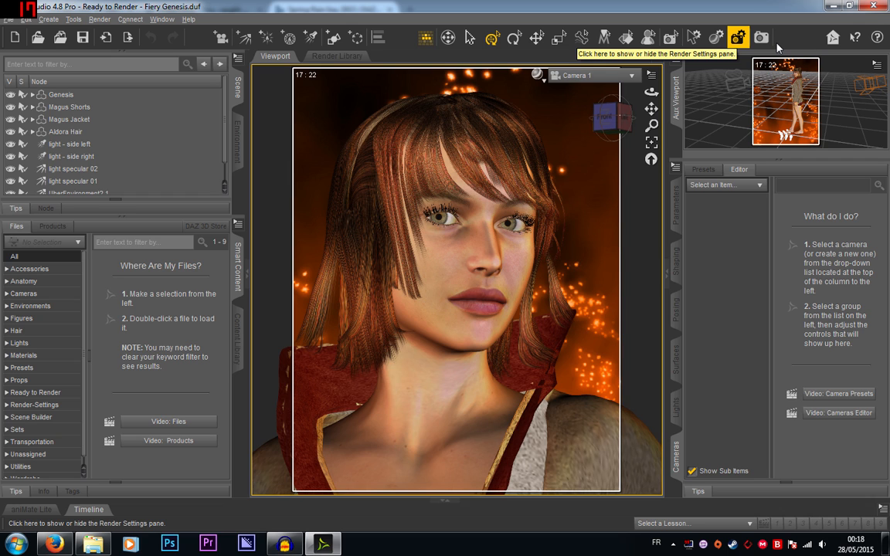
# Step: Set the render engine to 3Delight and close the render settings
pyautogui.click(738, 37)
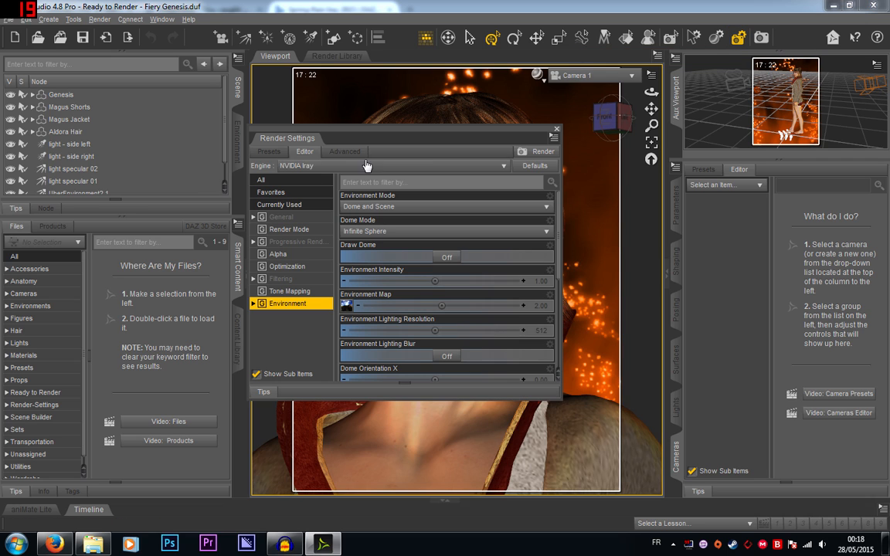
pyautogui.click(341, 164)
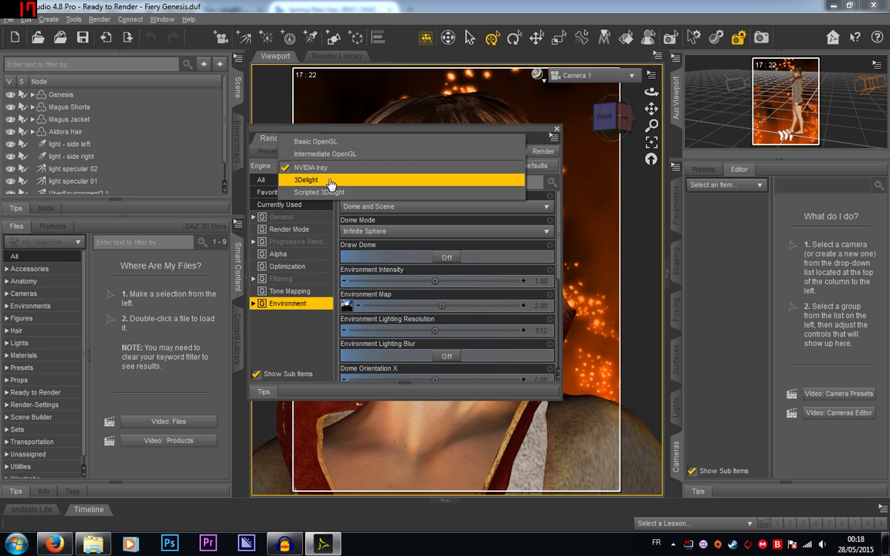
pyautogui.click(329, 180)
pyautogui.click(556, 129)
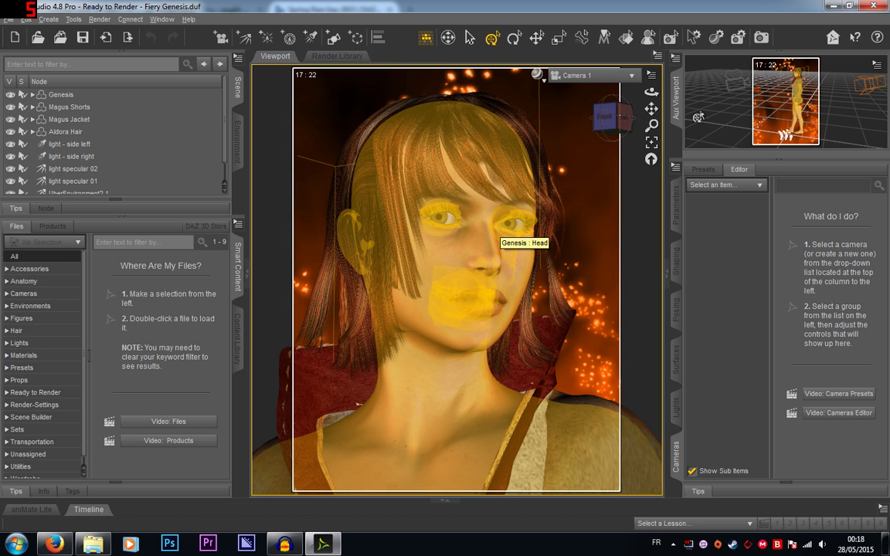
# Step: Render the Camera 1 view, cancel the render partway through, and close the render window without saving
pyautogui.click(761, 39)
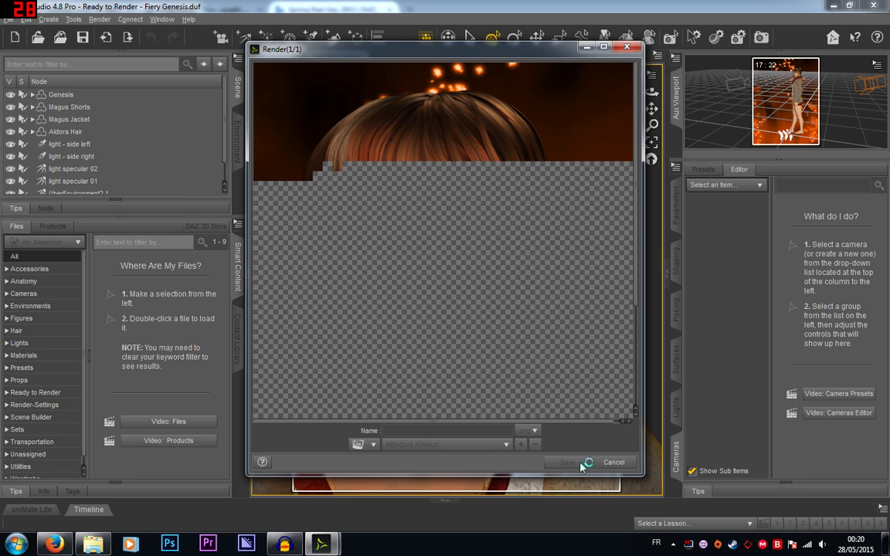
pyautogui.click(605, 466)
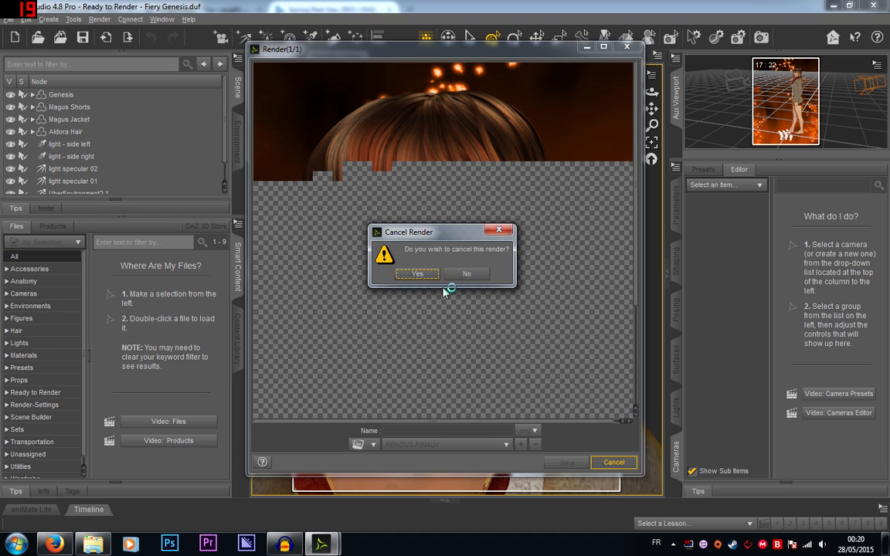
pyautogui.click(418, 274)
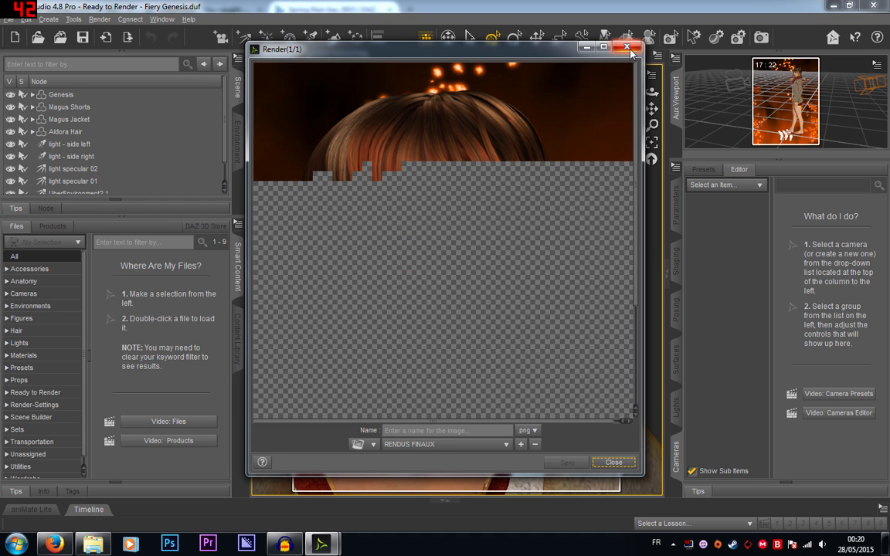
pyautogui.click(627, 48)
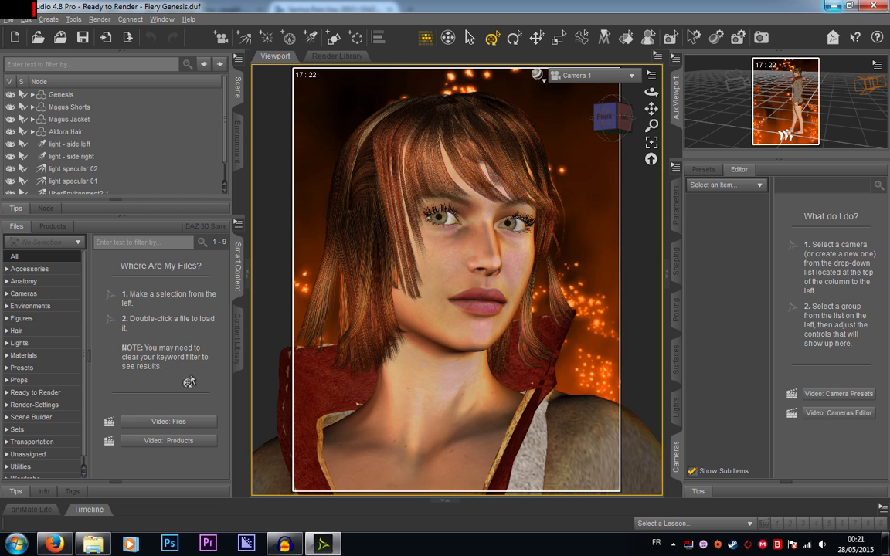
# Step: Switch to Firefox, open the DAZ 3D home page, and look through its overview of Genesis 2 and DAZ Studio
pyautogui.click(17, 544)
pyautogui.click(55, 544)
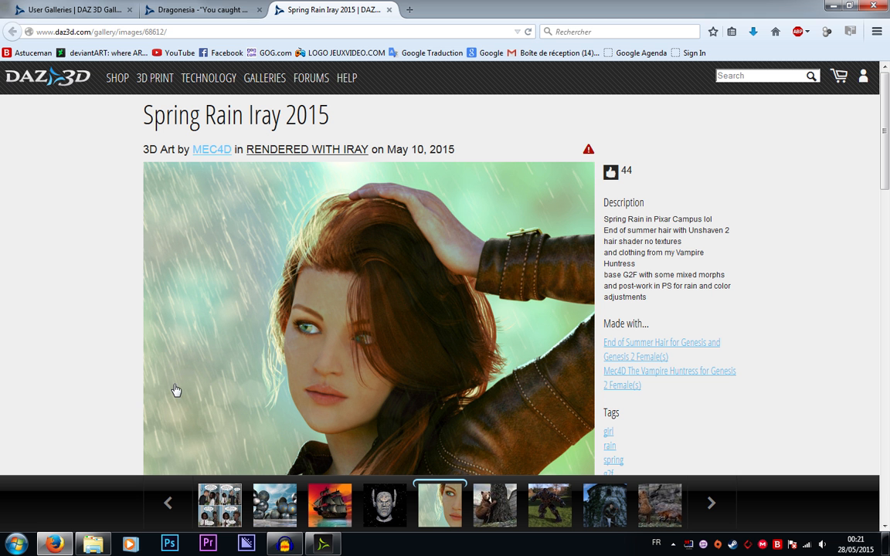
pyautogui.click(60, 71)
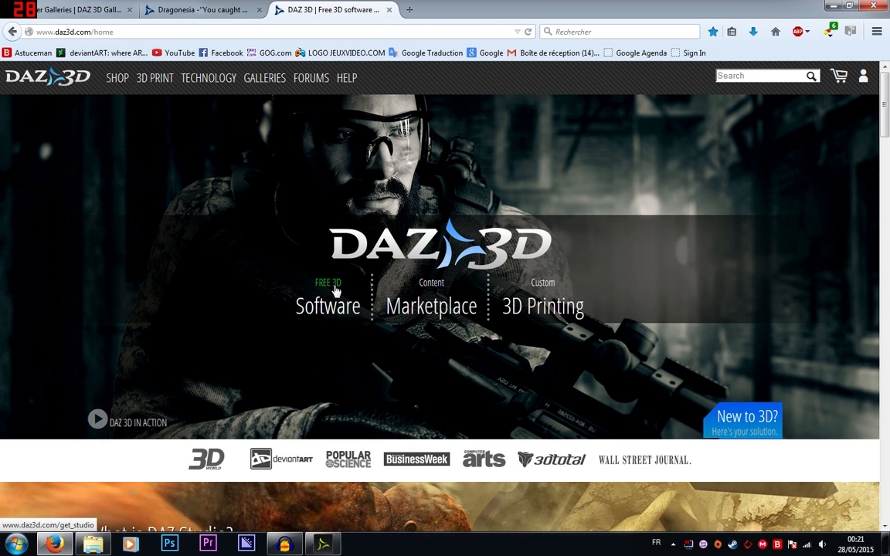
pyautogui.scroll(-10, 875, 273)
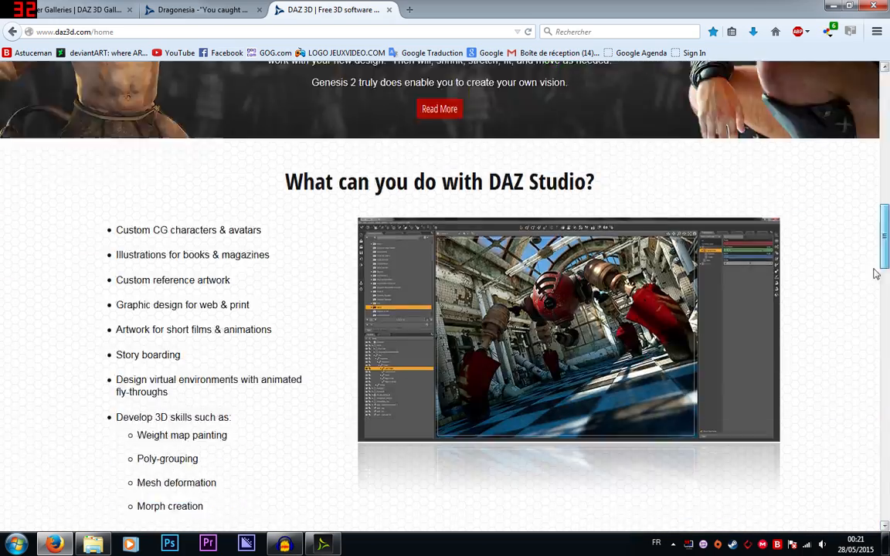
pyautogui.scroll(10, 875, 274)
pyautogui.scroll(-8, 846, 323)
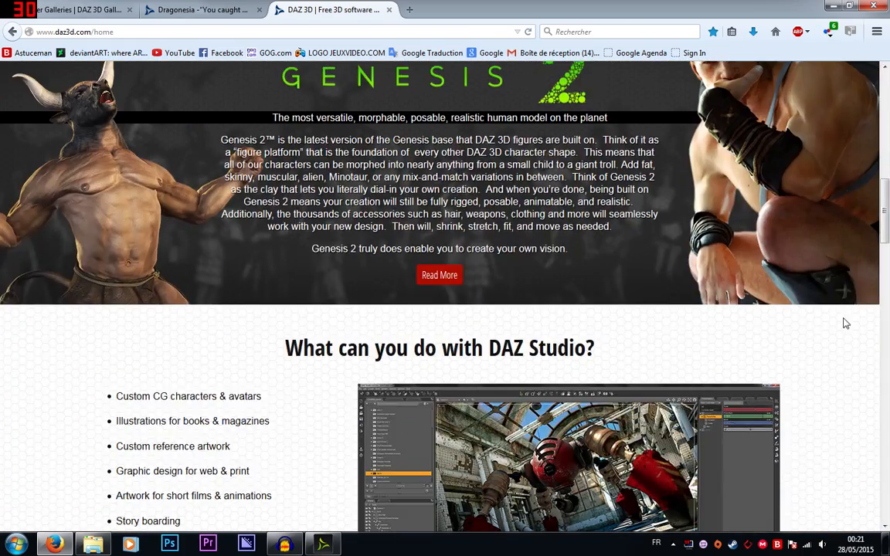
pyautogui.scroll(10, 887, 85)
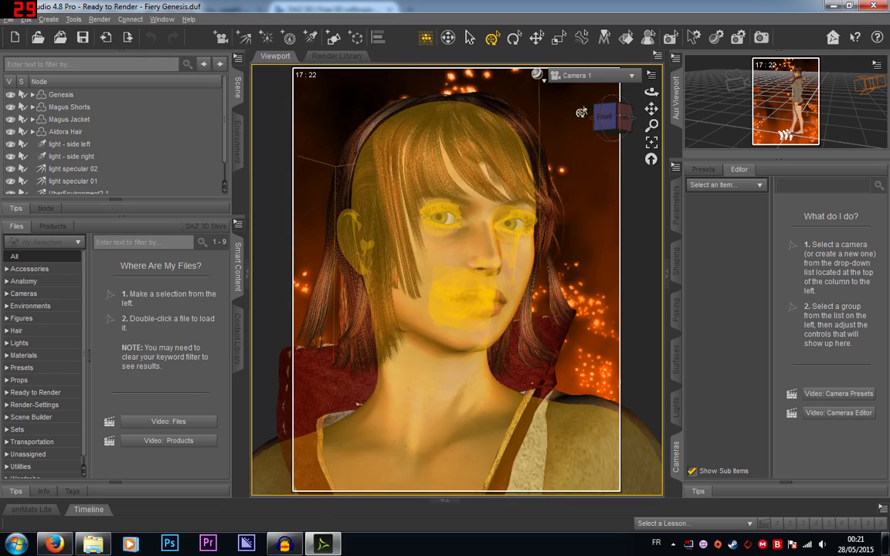
# Step: In DAZ Studio, orbit, pull back and pan Camera 1 to frame the figure's head and upper body from its left side
pyautogui.moveTo(625, 117); pyautogui.dragTo(612, 153)
pyautogui.scroll(-3, 578, 225)
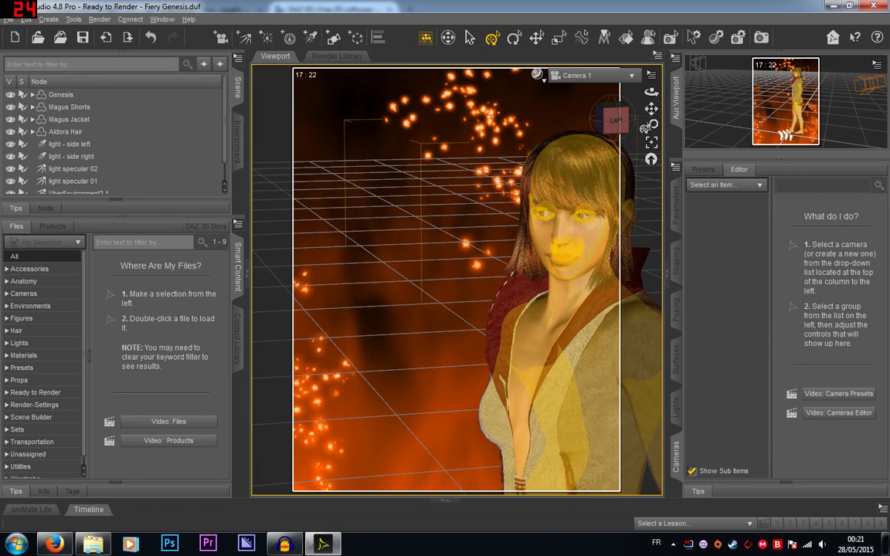
pyautogui.moveTo(651, 109); pyautogui.dragTo(489, 47)
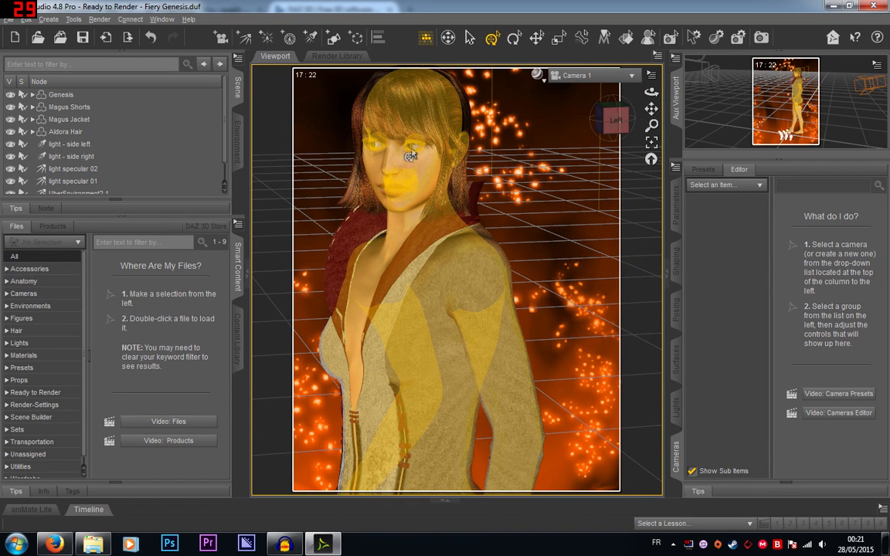
# Step: Browse the Ready to Render, Accessories, Cameras and Environments categories of the Smart Content library
pyautogui.click(34, 393)
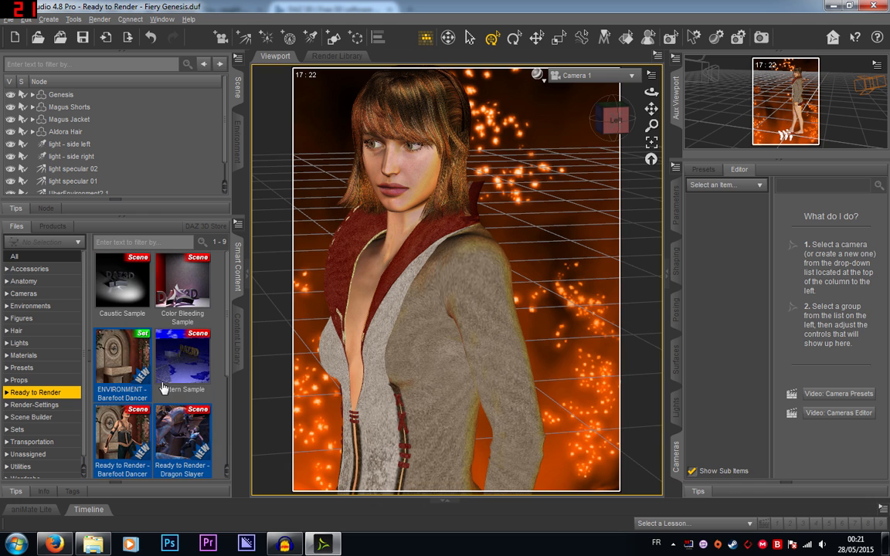
pyautogui.scroll(-2, 159, 417)
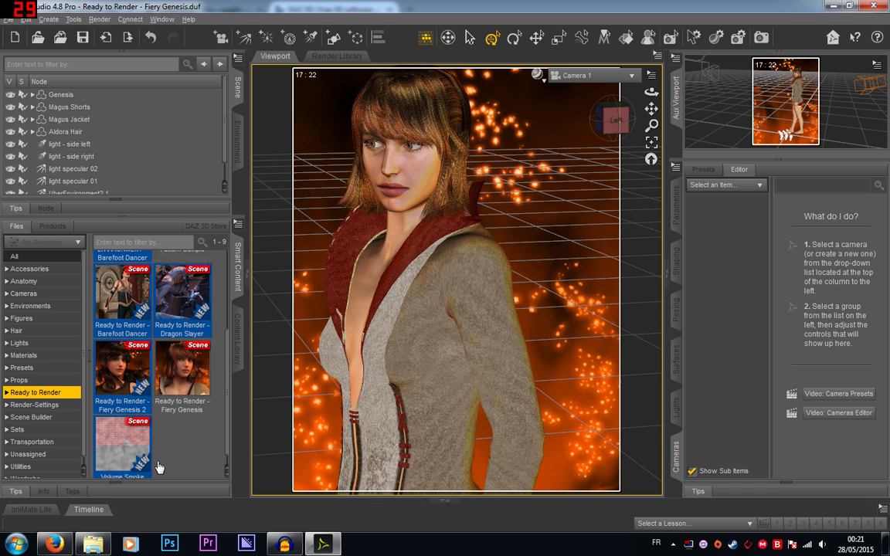
pyautogui.click(32, 269)
pyautogui.click(30, 293)
pyautogui.click(35, 306)
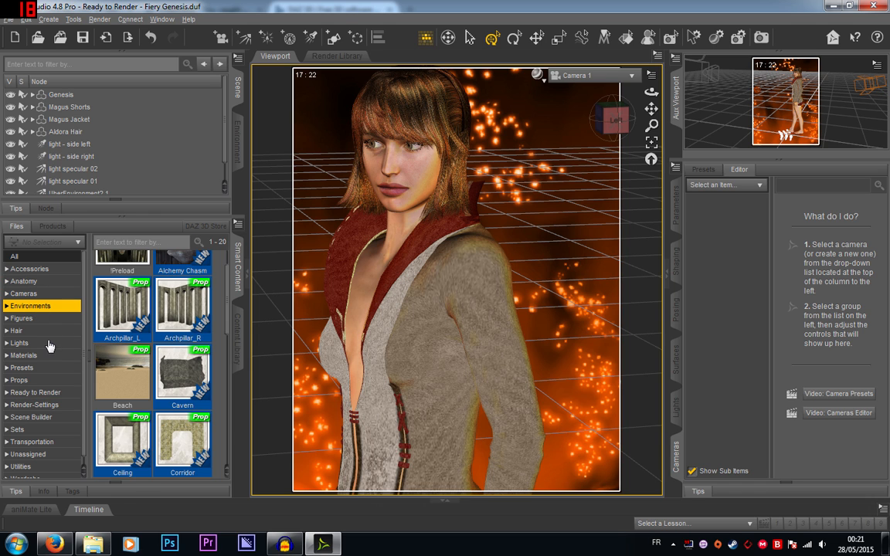
# Step: Look through the Figures content, highlighting Aiko 6, Michael 6, Victoria 6 HD and Victoria 6, and check the Cameras content
pyautogui.click(31, 318)
pyautogui.scroll(1, 162, 340)
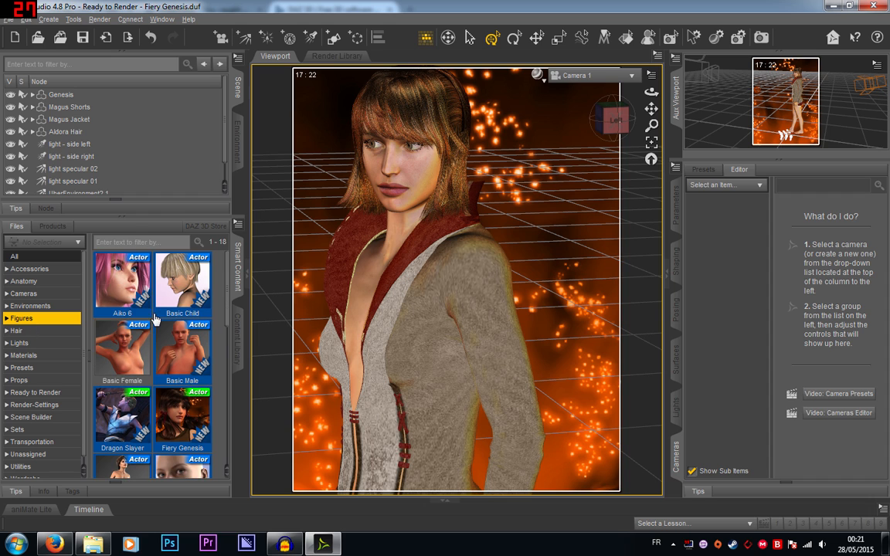
pyautogui.click(117, 297)
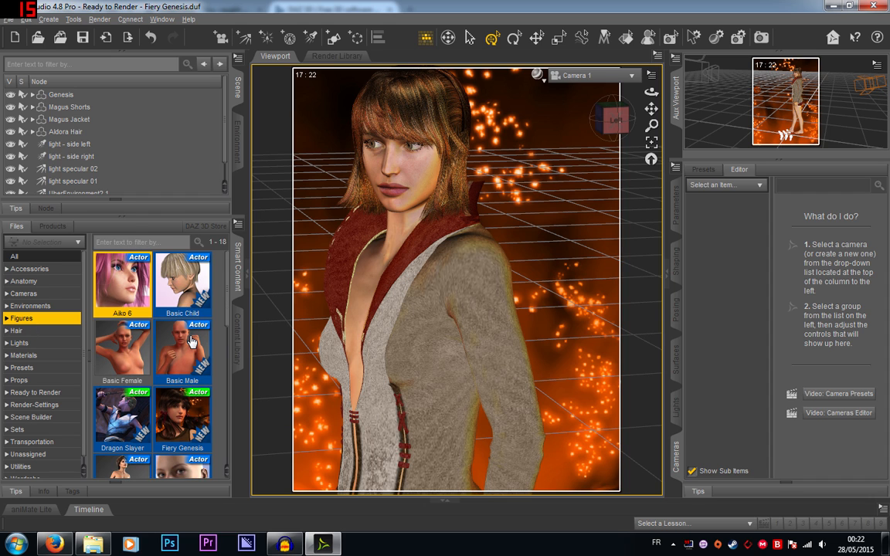
pyautogui.scroll(-3, 191, 340)
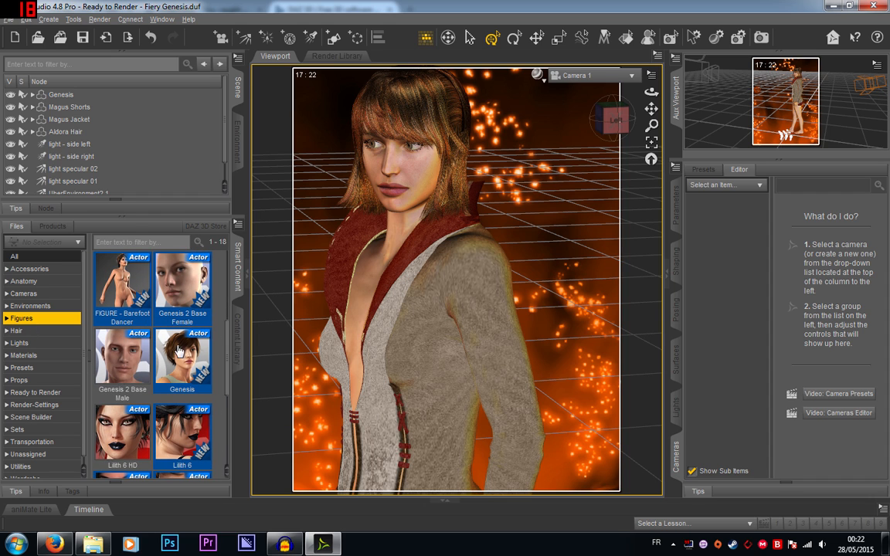
pyautogui.scroll(-3, 193, 366)
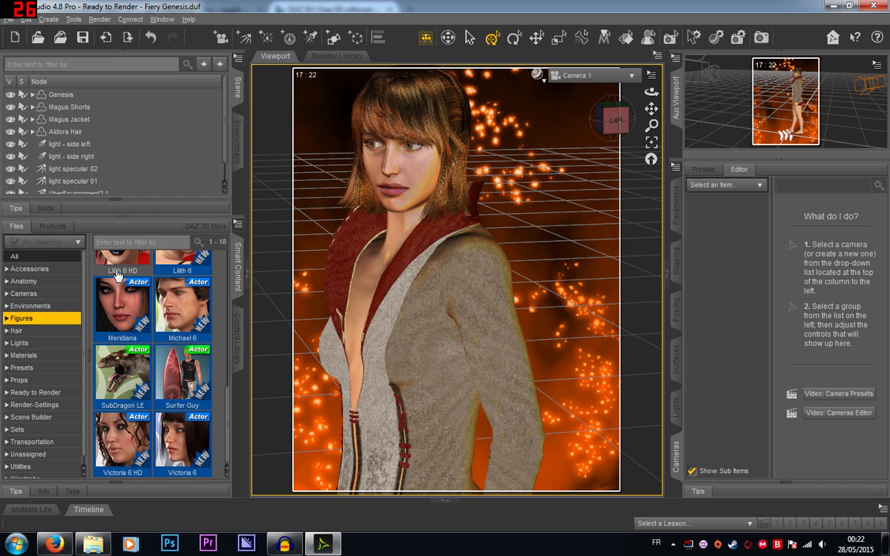
pyautogui.click(166, 307)
pyautogui.click(130, 434)
pyautogui.click(168, 429)
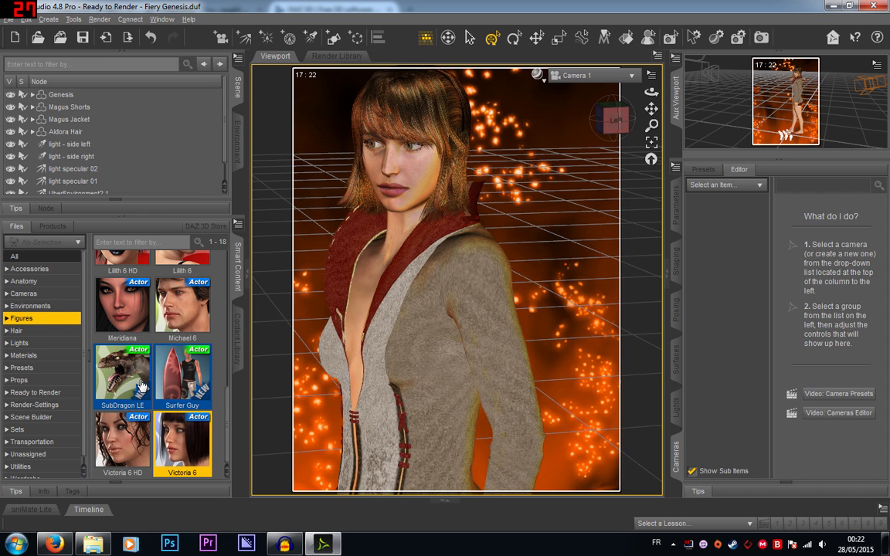
pyautogui.click(39, 293)
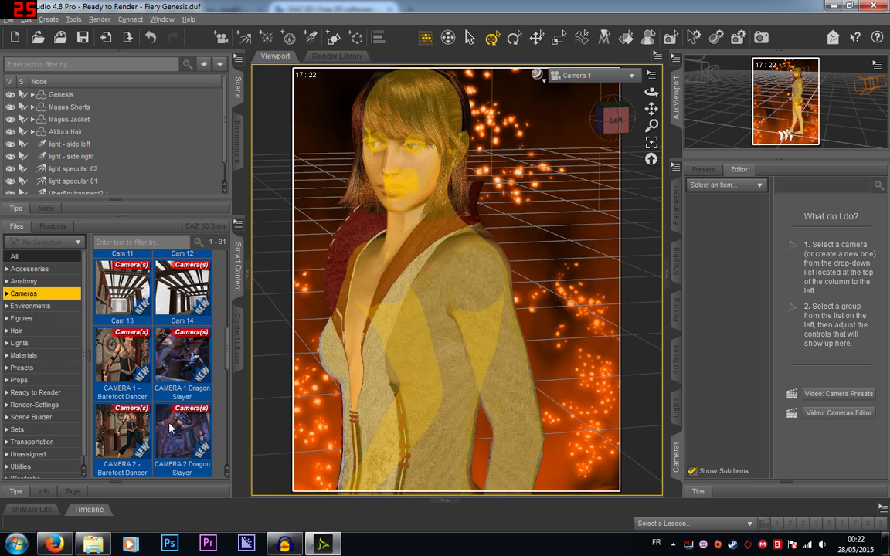
# Step: Switch to Firefox to show the DAZ 3D home page again
pyautogui.click(55, 544)
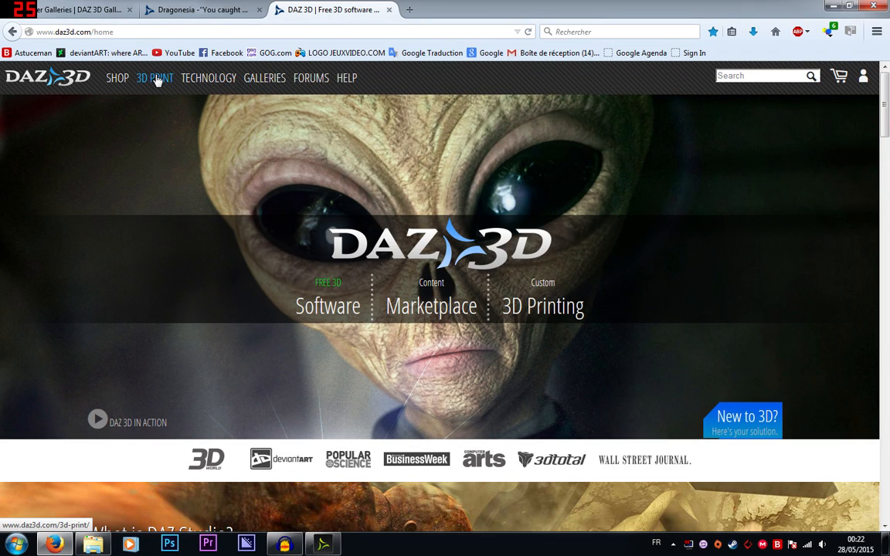
pyautogui.moveTo(324, 543)
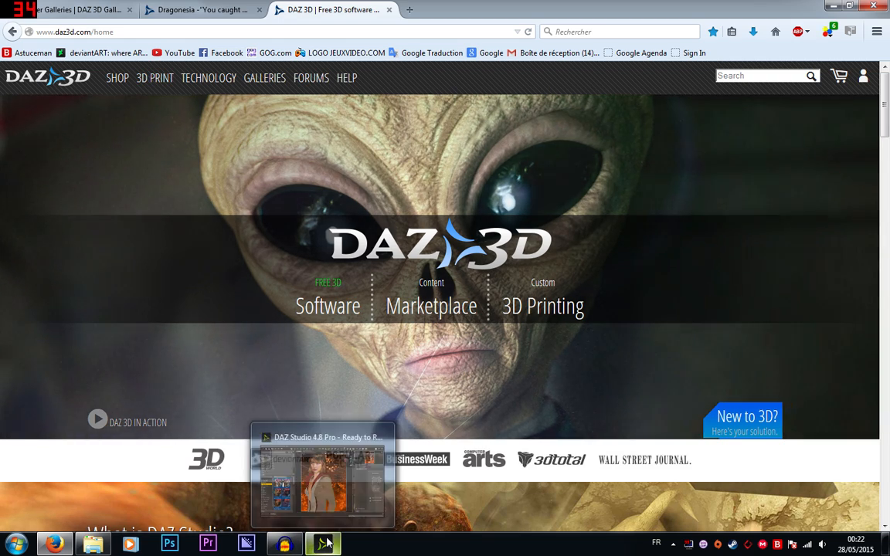